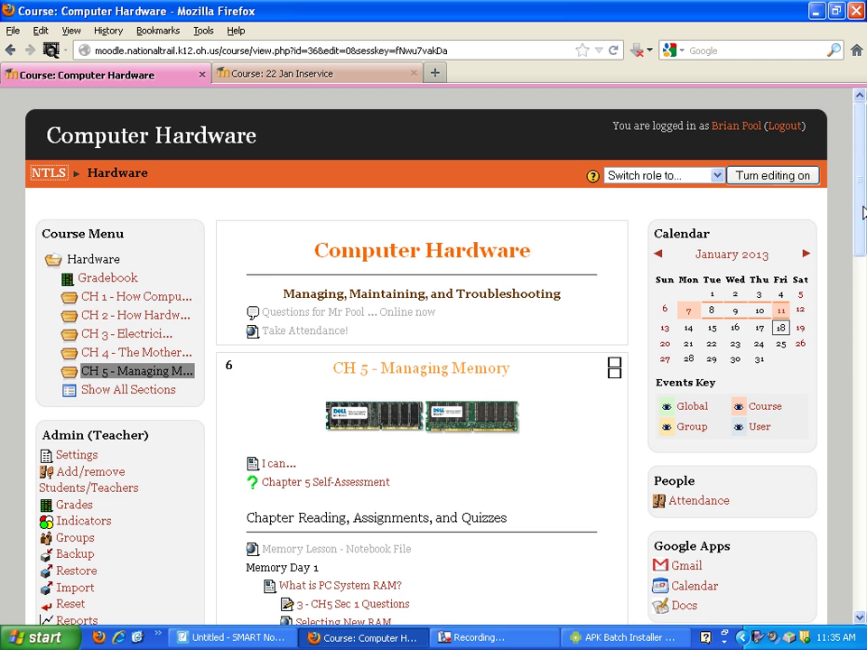
- Open Reports from the teacher's admin block of the Computer Hardware course
{"action": "scroll", "coordinate": [862, 216], "scroll_direction": "down", "scroll_amount": 1}
{"action": "left_click_drag", "start_coordinate": [862, 217], "coordinate": [862, 241]}
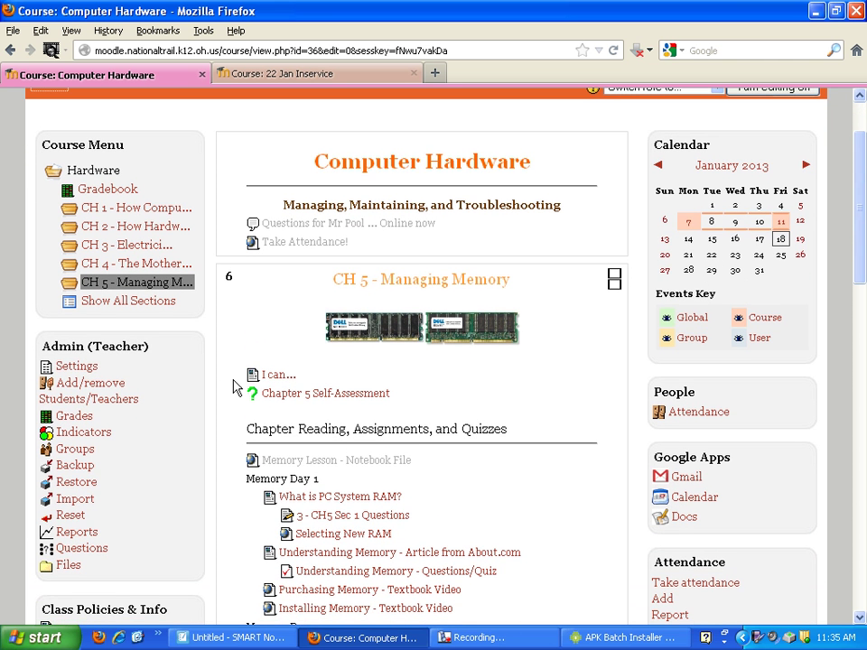
{"action": "left_click", "coordinate": [70, 538]}
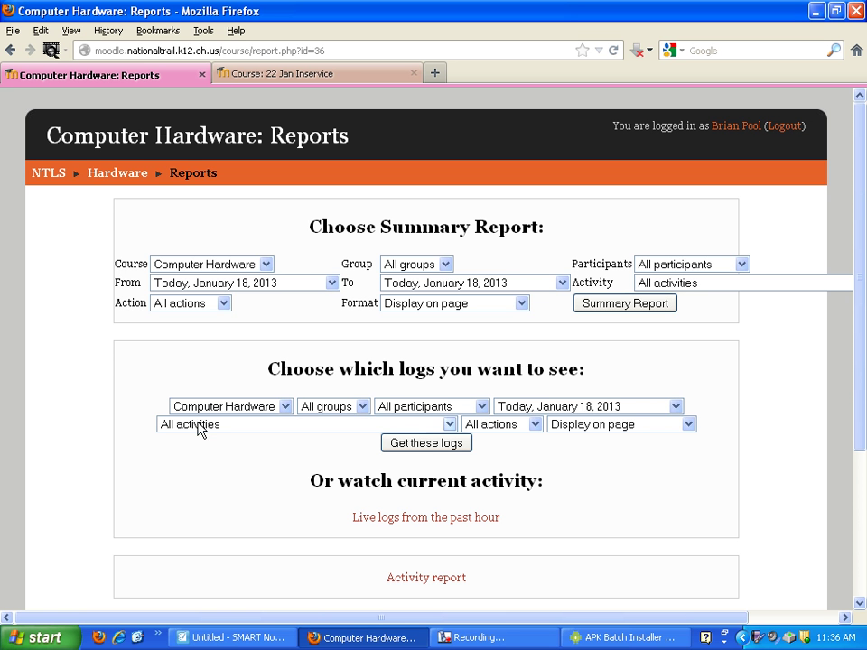
- Choose the Understanding Memory - Article from About.com activity for the report
{"action": "left_click", "coordinate": [679, 285]}
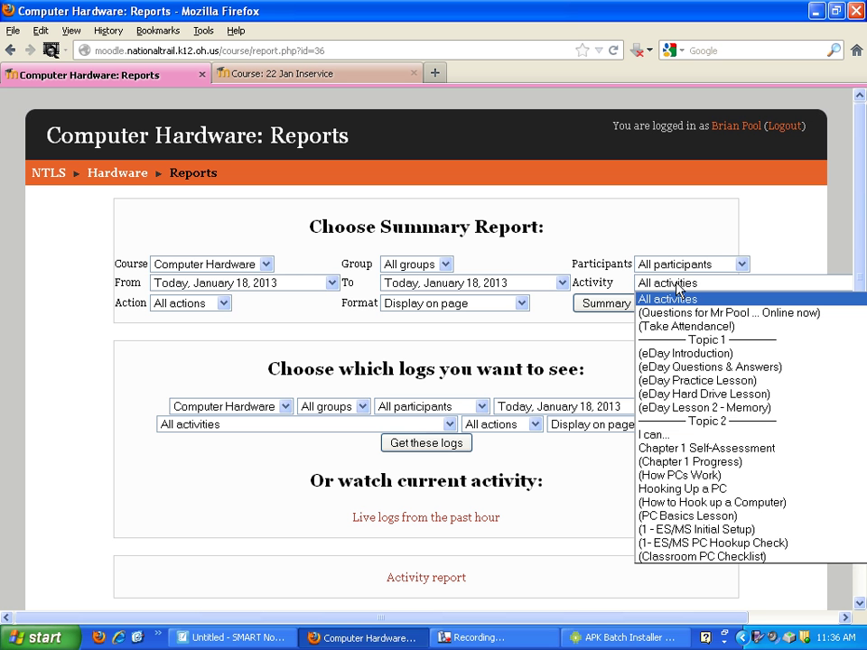
{"action": "scroll", "coordinate": [662, 361], "scroll_direction": "down", "scroll_amount": 4}
{"action": "scroll", "coordinate": [661, 361], "scroll_direction": "down", "scroll_amount": 20}
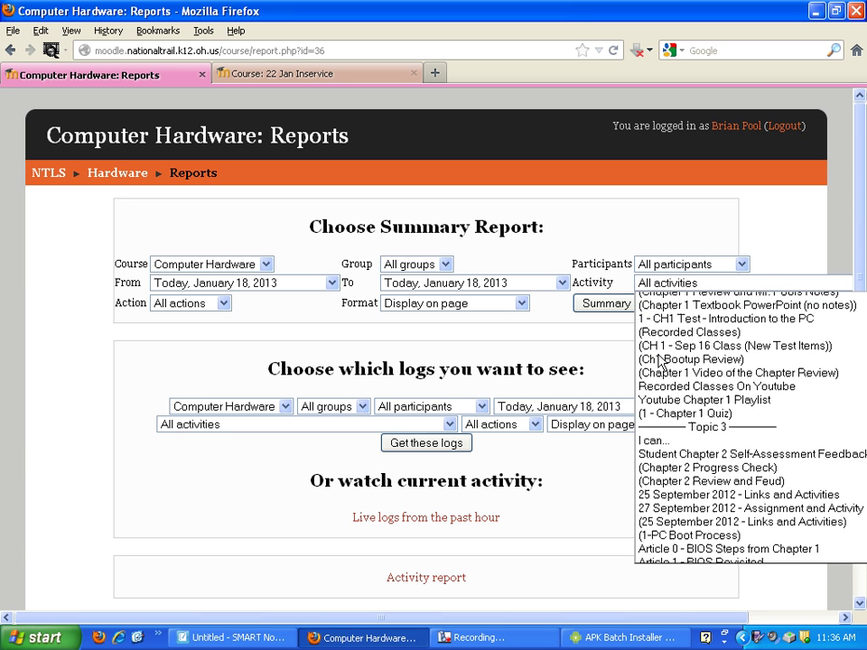
{"action": "scroll", "coordinate": [659, 361], "scroll_direction": "down", "scroll_amount": 15}
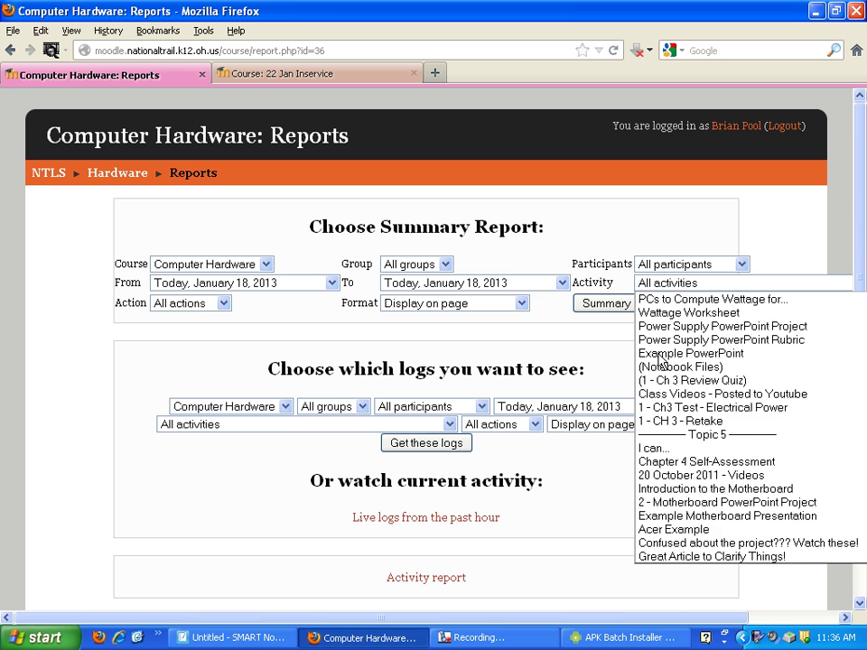
{"action": "scroll", "coordinate": [652, 364], "scroll_direction": "down", "scroll_amount": 5}
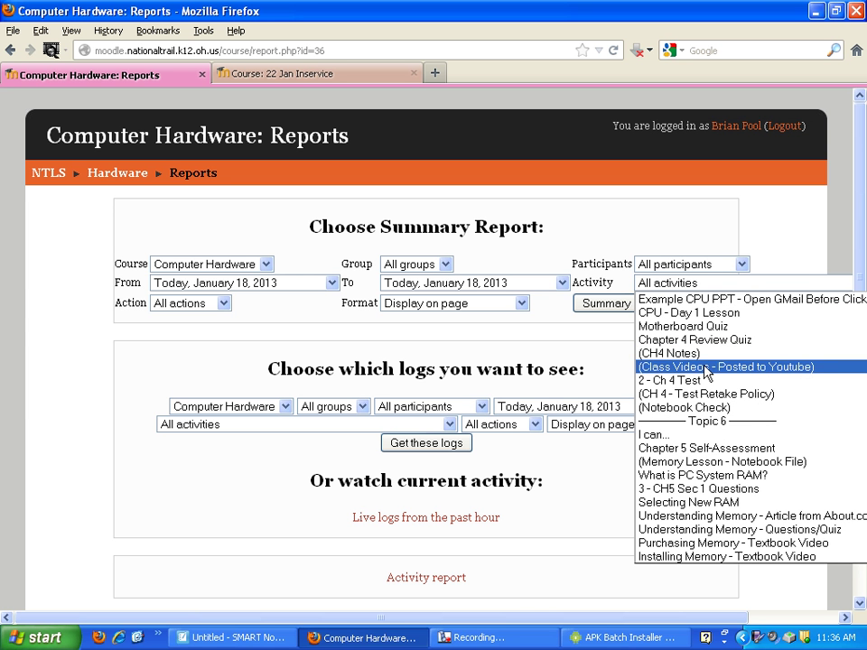
{"action": "scroll", "coordinate": [711, 371], "scroll_direction": "down", "scroll_amount": 2}
{"action": "scroll", "coordinate": [710, 370], "scroll_direction": "down", "scroll_amount": 2}
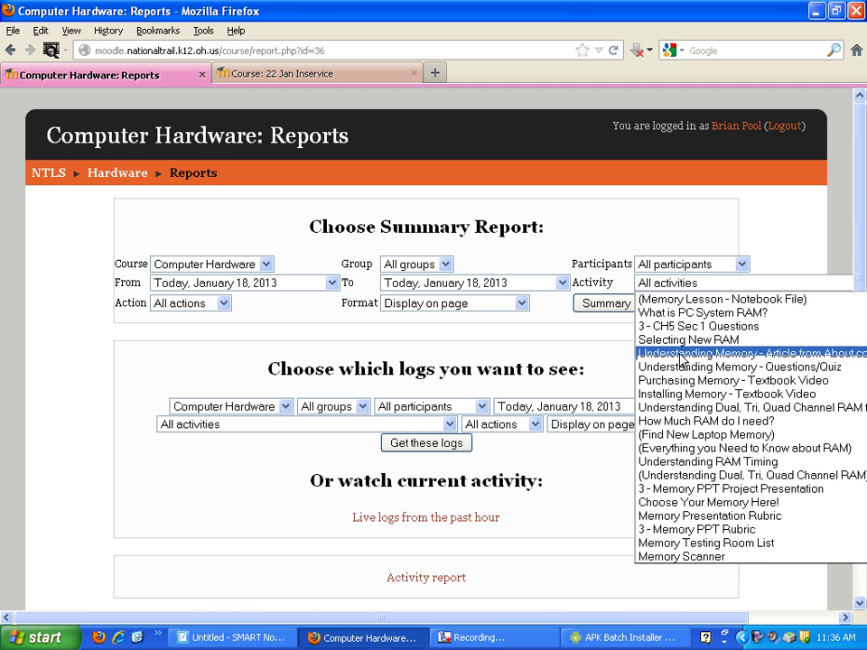
{"action": "left_click", "coordinate": [675, 355]}
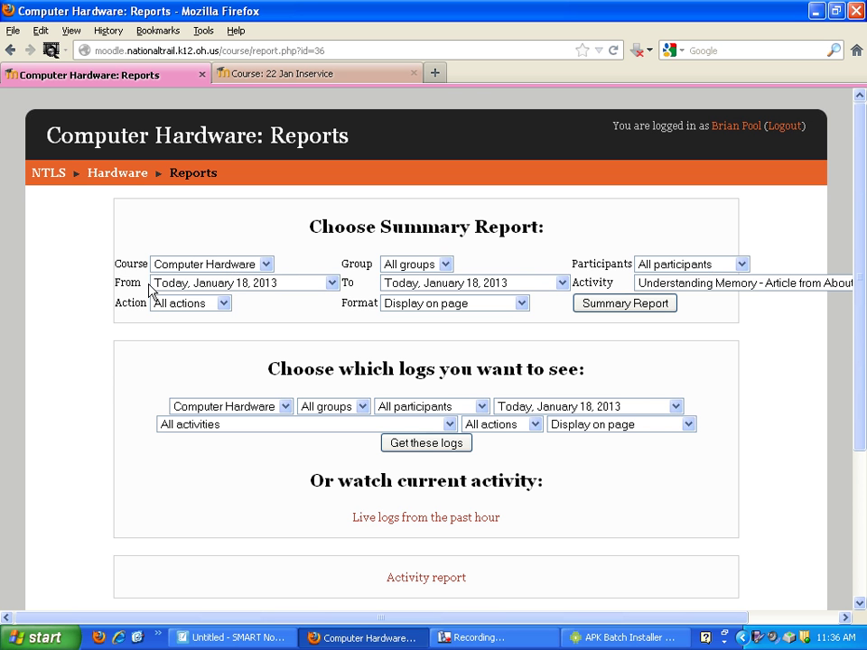
- Set the start date to January 1, 2013 and generate the summary report
{"action": "left_click", "coordinate": [332, 285]}
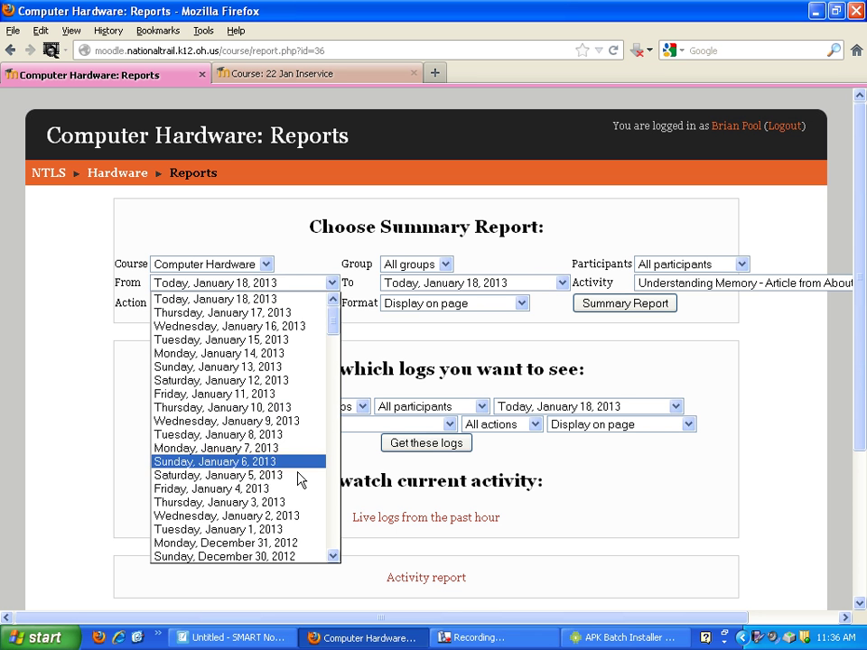
{"action": "left_click", "coordinate": [275, 533]}
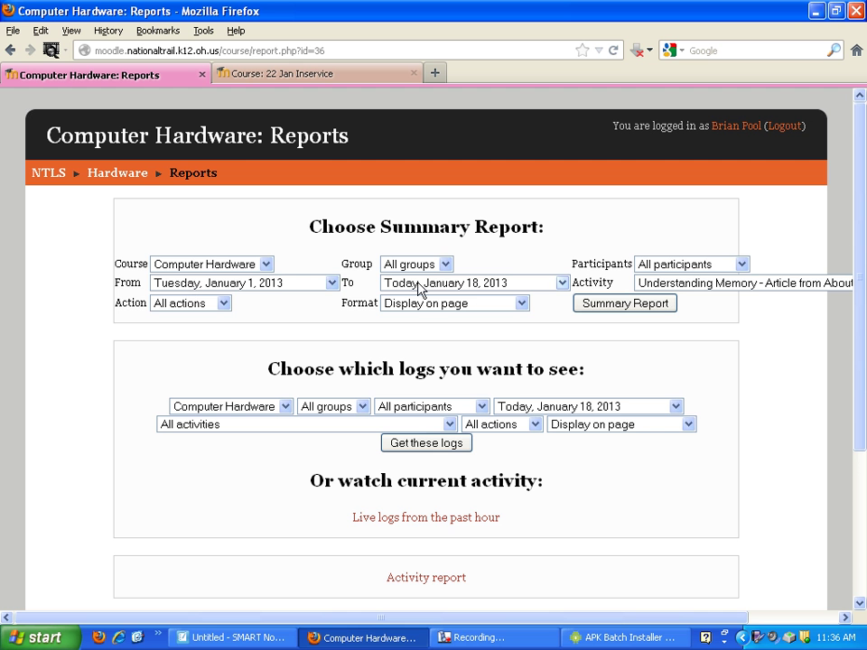
{"action": "left_click", "coordinate": [606, 305]}
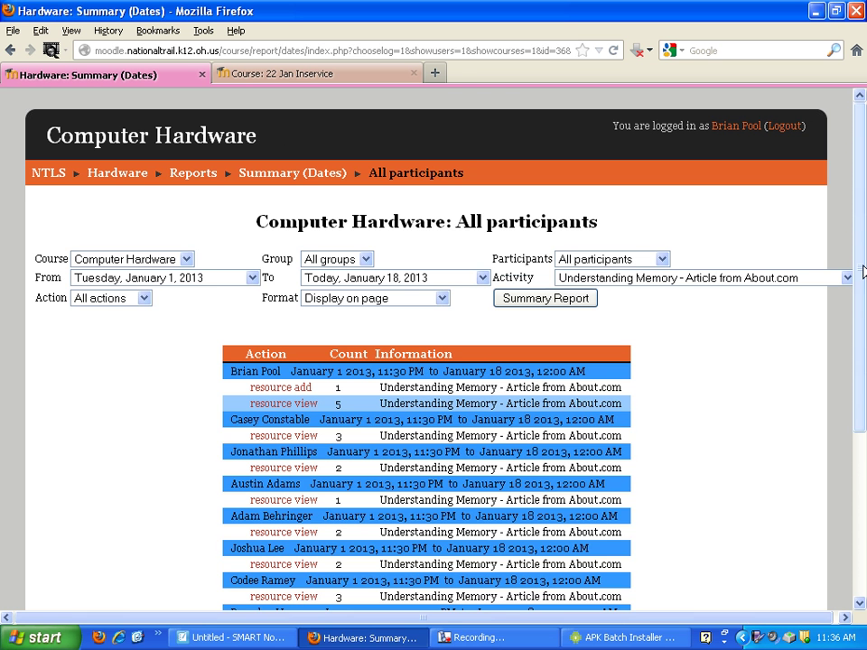
- Scroll through the table of per-student view counts, which range from 1 to 5
{"action": "left_click_drag", "start_coordinate": [859, 346], "coordinate": [862, 419]}
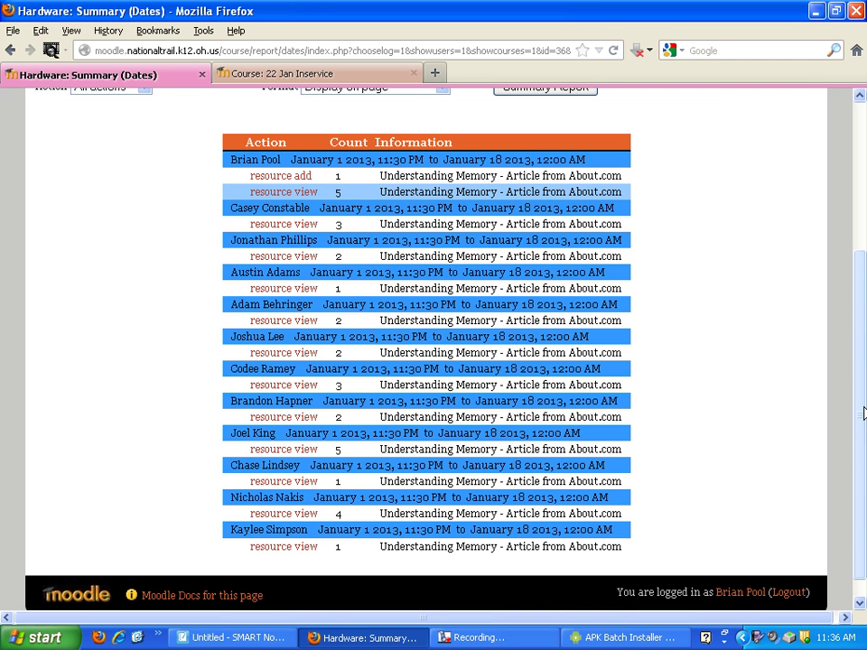
{"action": "scroll", "coordinate": [479, 294], "scroll_direction": "up", "scroll_amount": 4}
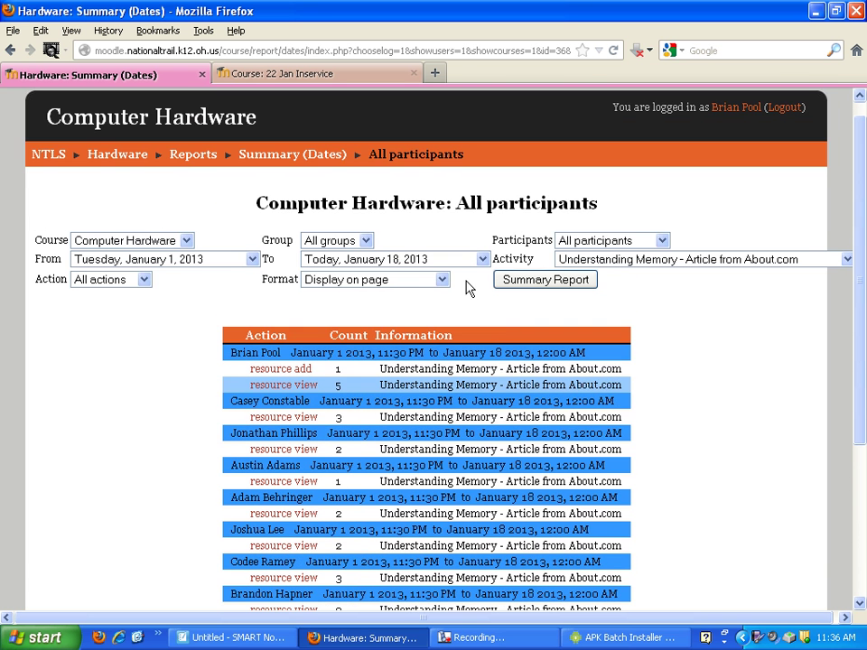
{"action": "left_click", "coordinate": [605, 262]}
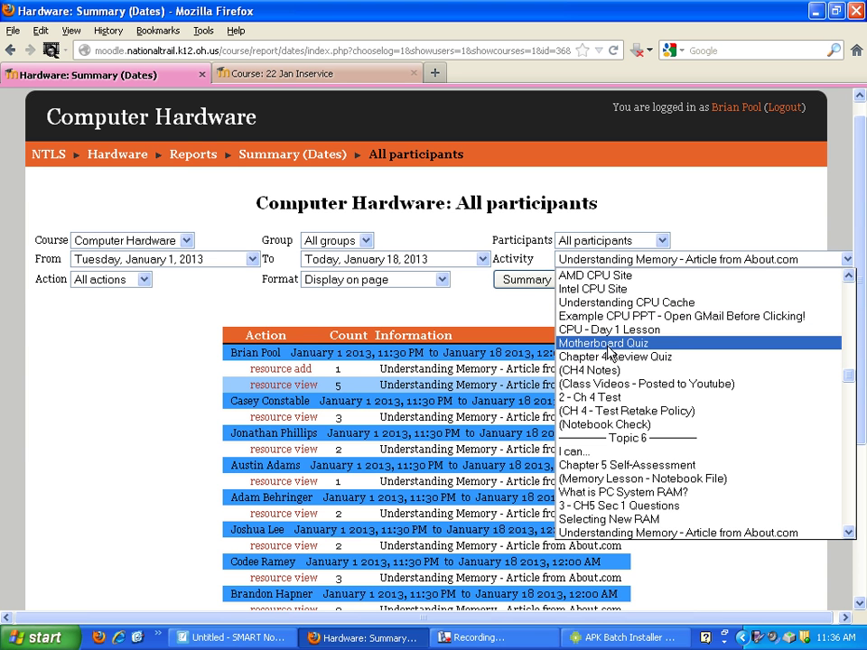
- Run a summary report for a single student across all activities since January 1
{"action": "left_click", "coordinate": [502, 311]}
{"action": "left_click", "coordinate": [604, 242]}
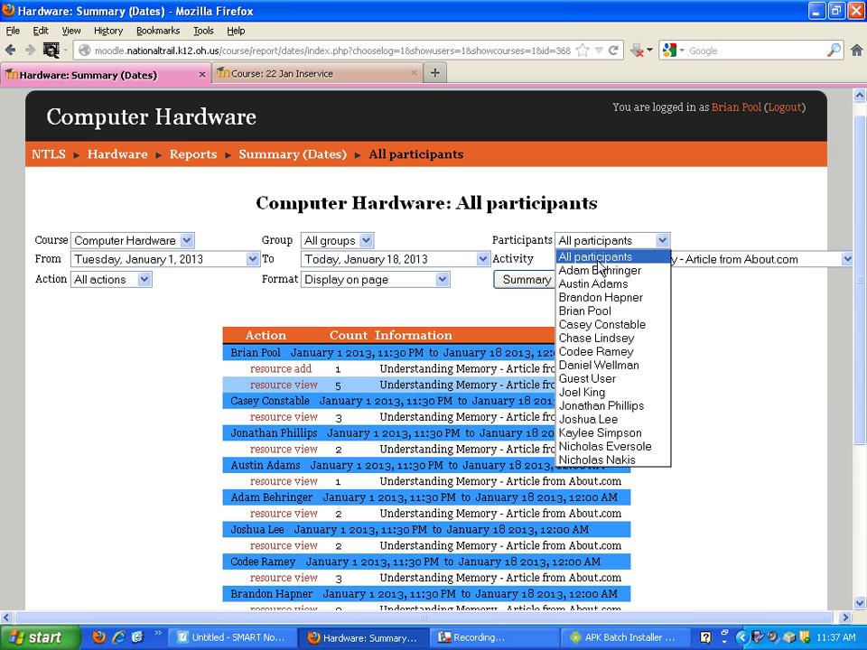
{"action": "left_click", "coordinate": [607, 338]}
{"action": "left_click", "coordinate": [629, 262]}
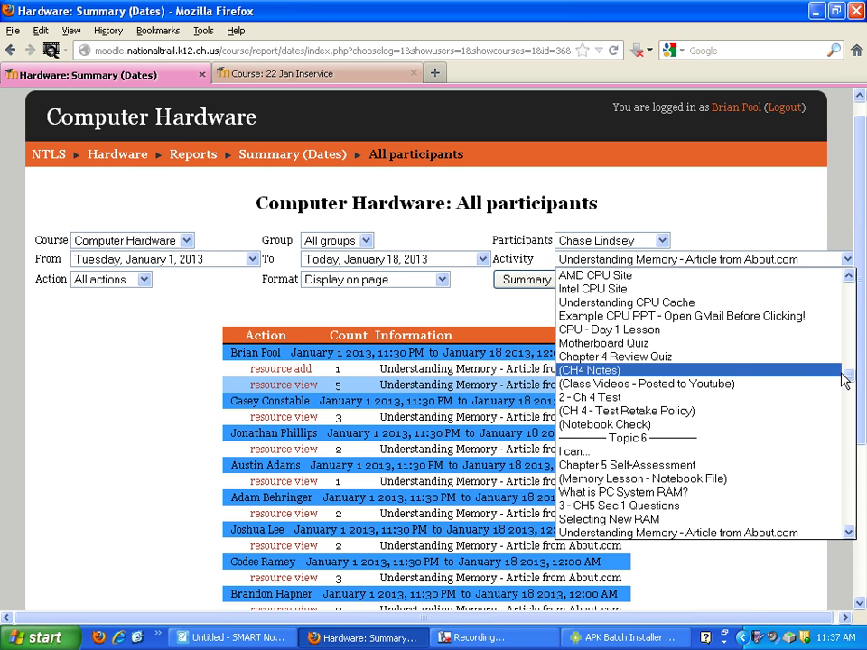
{"action": "left_click_drag", "start_coordinate": [849, 374], "coordinate": [858, 289]}
{"action": "left_click", "coordinate": [622, 275]}
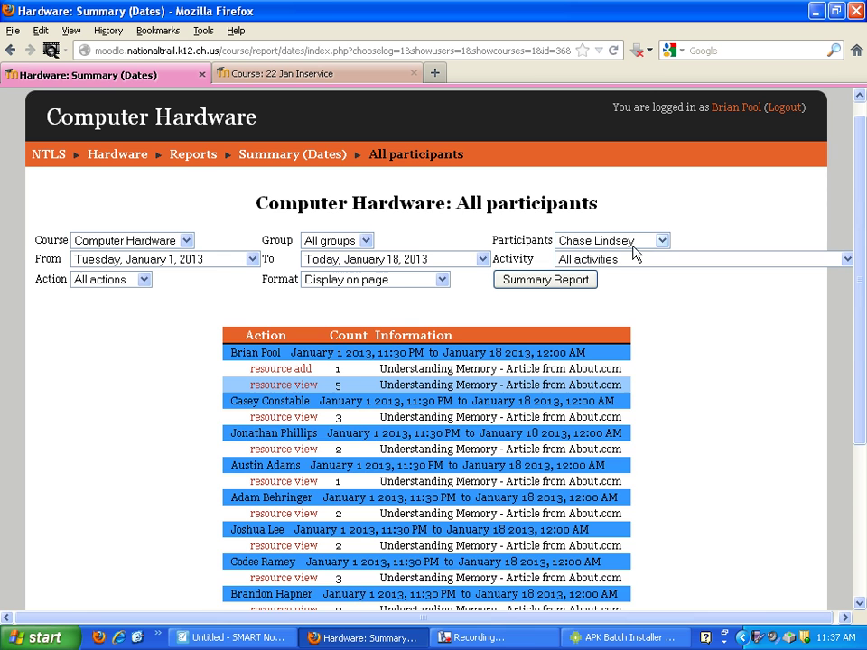
{"action": "left_click", "coordinate": [563, 284]}
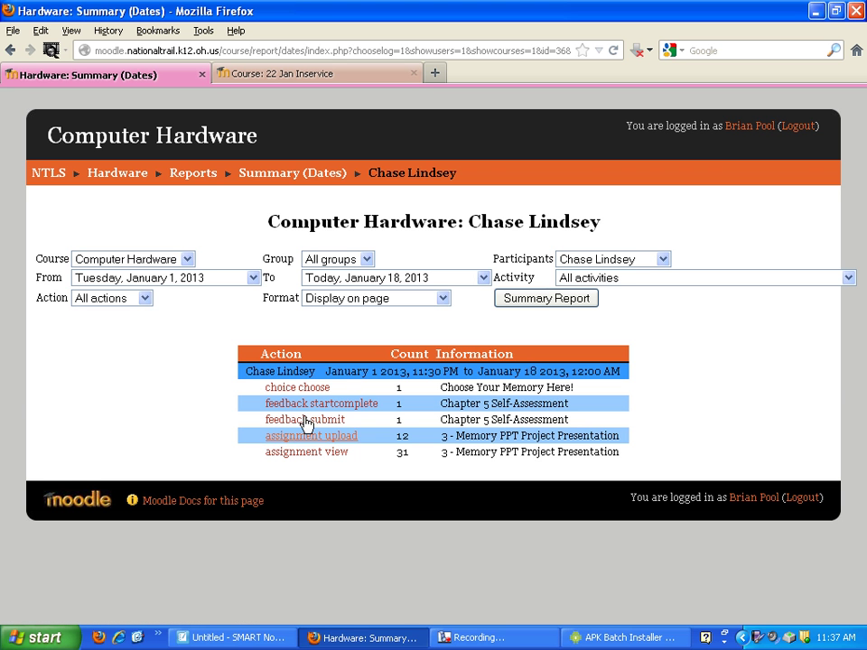
- Browse the activity list without changing it and return to the course Reports page
{"action": "left_click", "coordinate": [676, 281]}
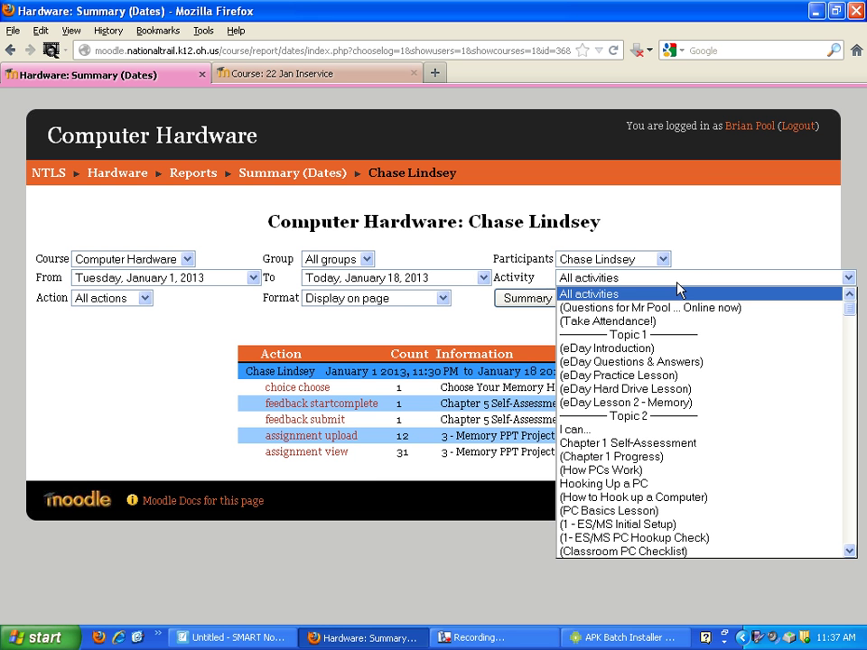
{"action": "scroll", "coordinate": [853, 334], "scroll_direction": "down", "scroll_amount": 8}
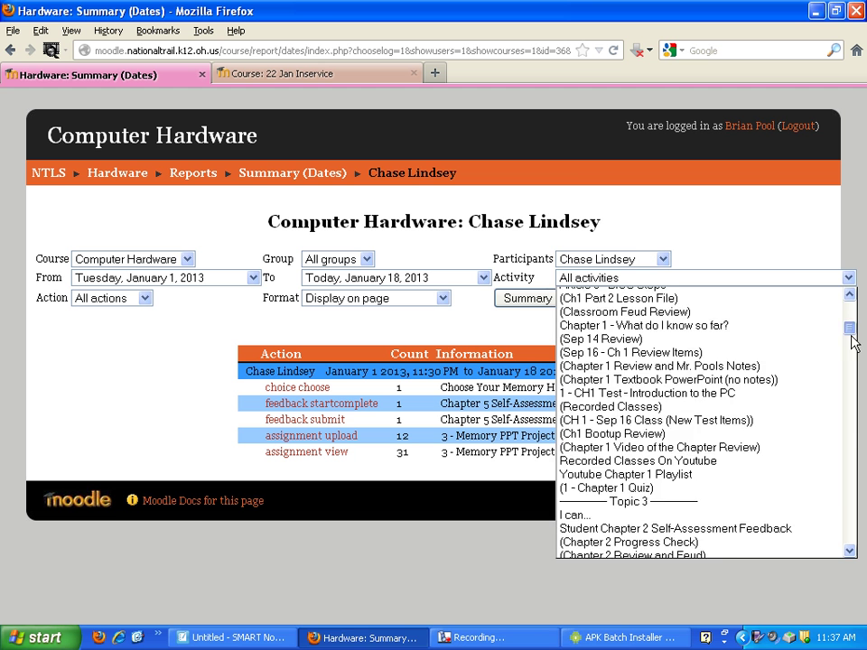
{"action": "left_click_drag", "start_coordinate": [853, 338], "coordinate": [851, 289]}
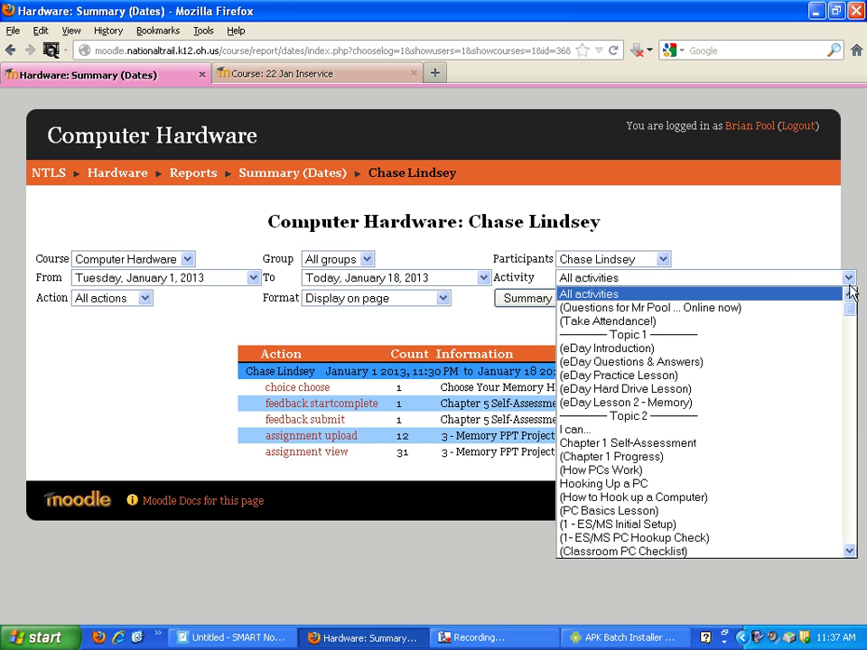
{"action": "left_click", "coordinate": [755, 222]}
{"action": "left_click", "coordinate": [195, 185]}
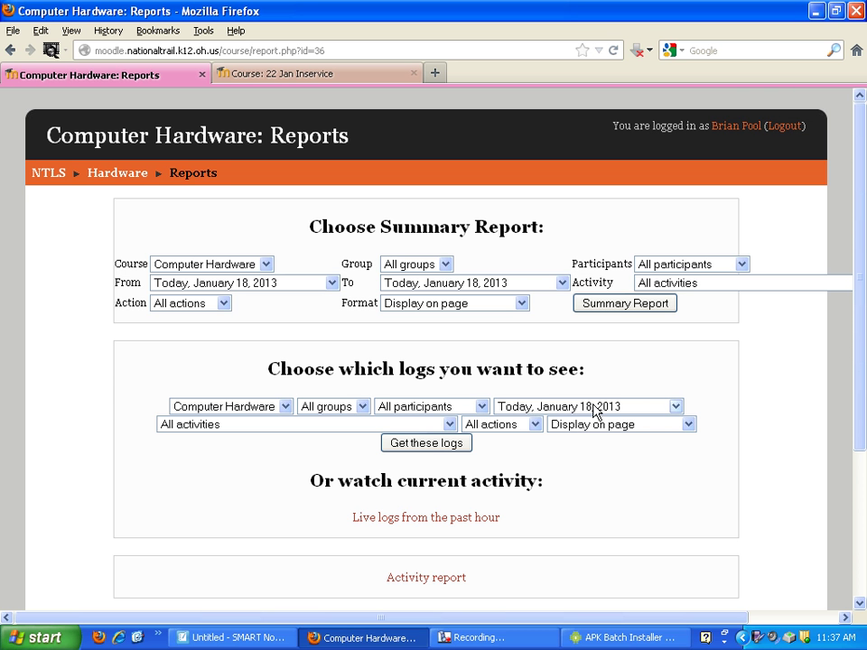
- Show today's logs for all participants, filtering first by group 2012, then by O1-35
{"action": "left_click", "coordinate": [426, 442]}
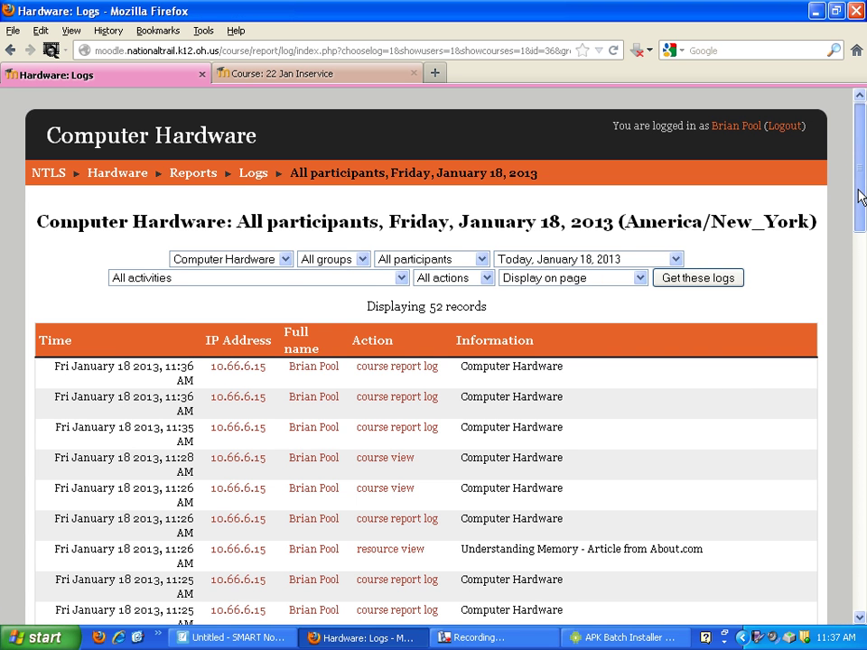
{"action": "mouse_move", "coordinate": [860, 197]}
{"action": "left_mouse_down"}
{"action": "mouse_move", "coordinate": [863, 395]}
{"action": "mouse_move", "coordinate": [862, 181]}
{"action": "left_mouse_up"}
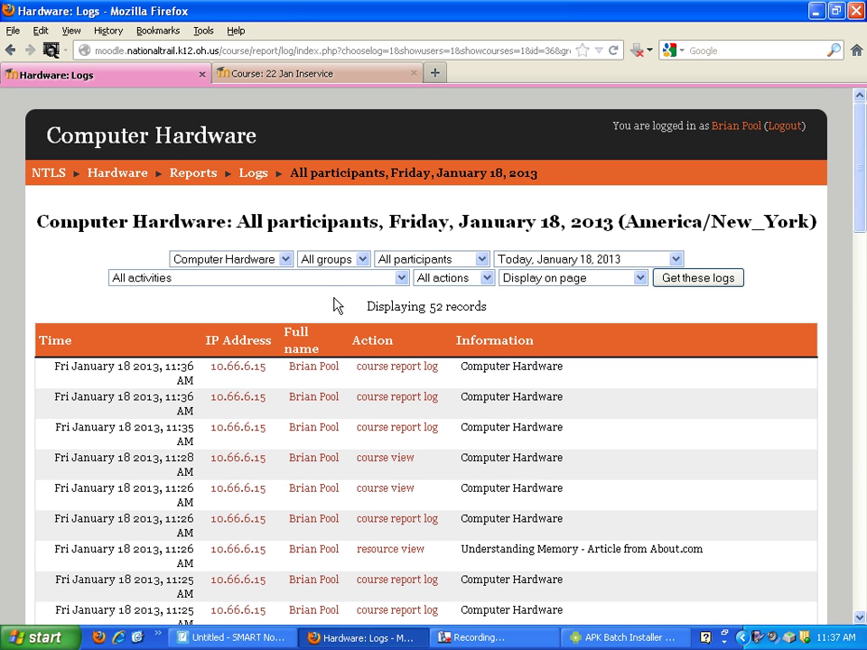
{"action": "left_click", "coordinate": [354, 260]}
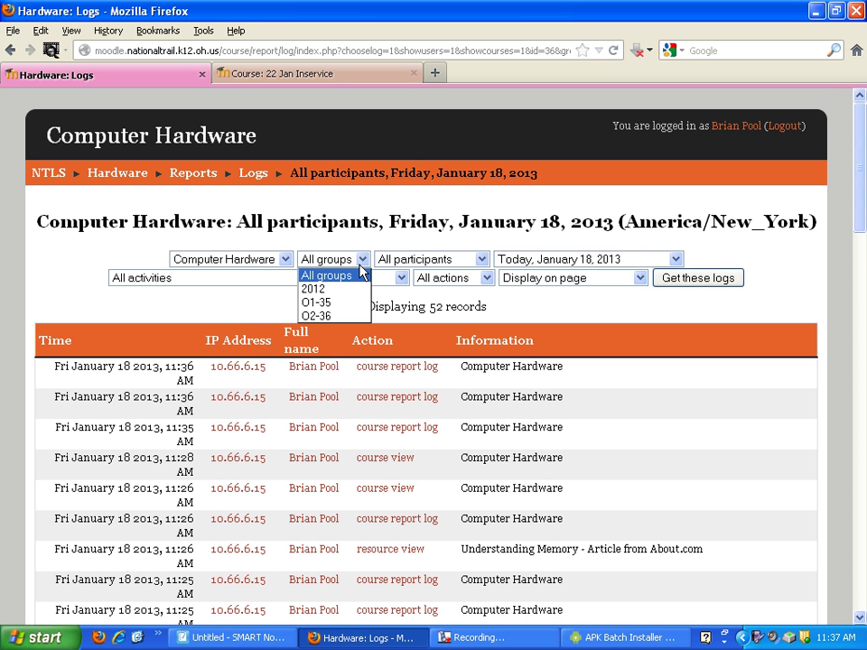
{"action": "left_click", "coordinate": [332, 290]}
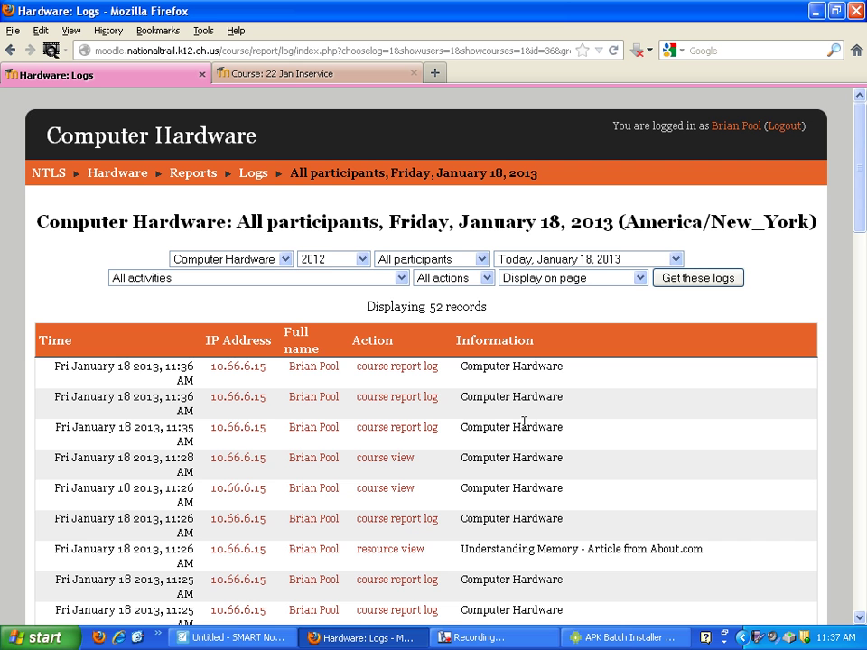
{"action": "left_click", "coordinate": [686, 280]}
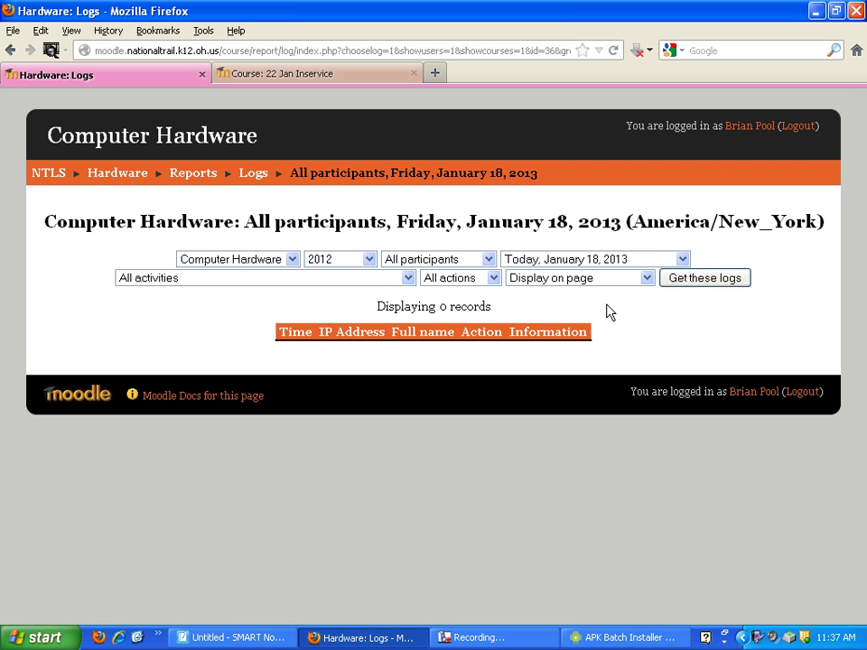
{"action": "left_click", "coordinate": [369, 260]}
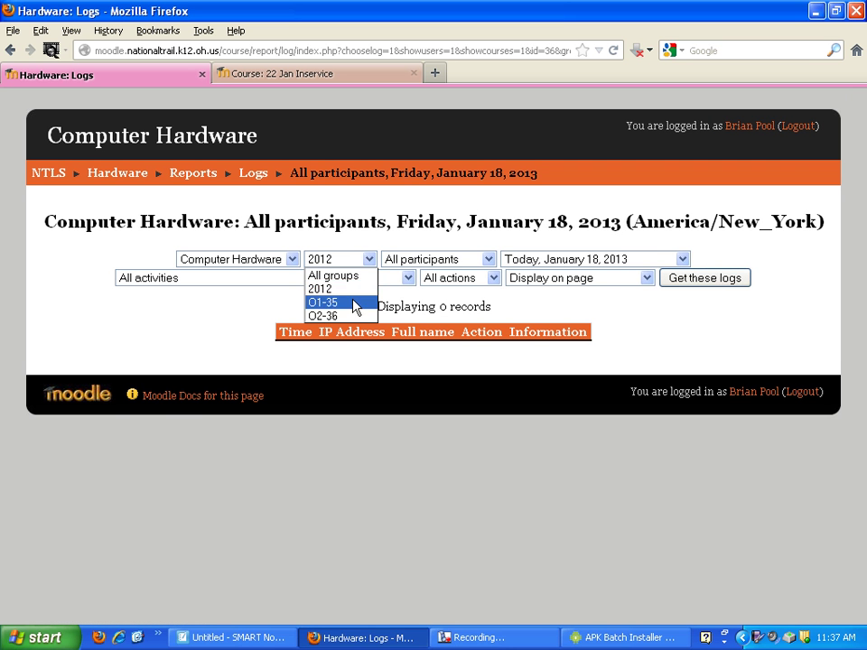
{"action": "left_click", "coordinate": [355, 303]}
{"action": "left_click", "coordinate": [718, 282]}
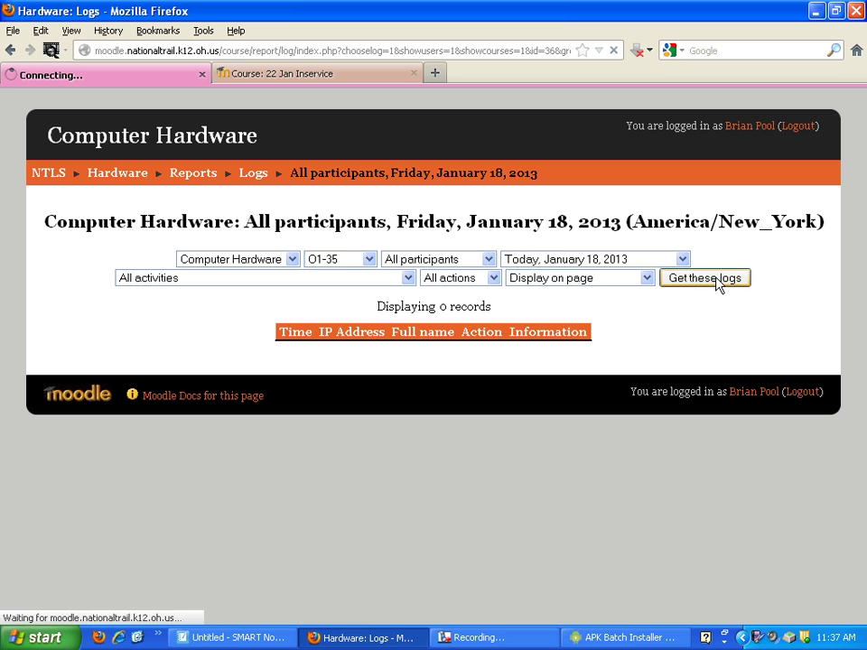
- Load the logs for Tuesday, January 8, 2013 and scroll through the 248 records
{"action": "left_click", "coordinate": [635, 261]}
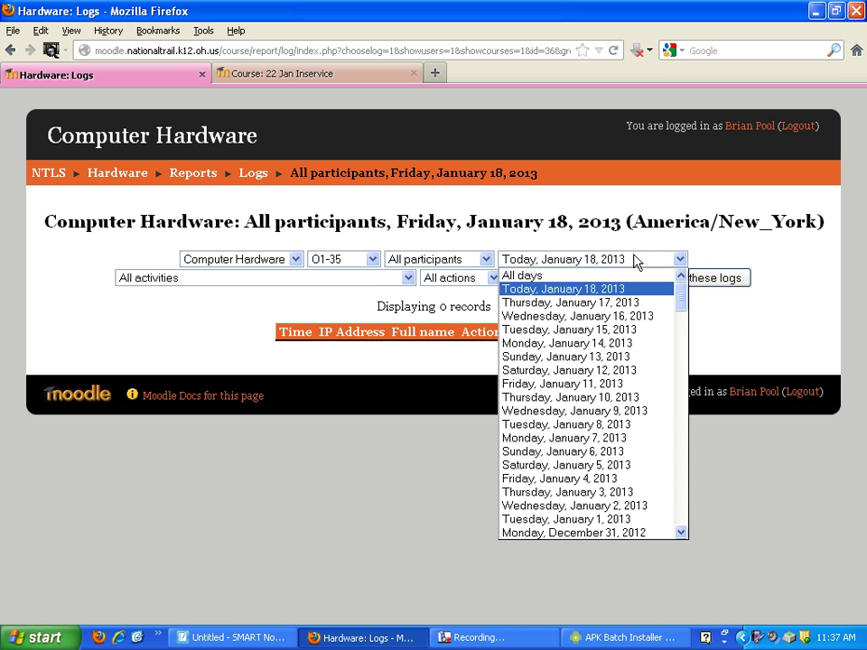
{"action": "left_click", "coordinate": [629, 302]}
{"action": "left_click", "coordinate": [645, 261]}
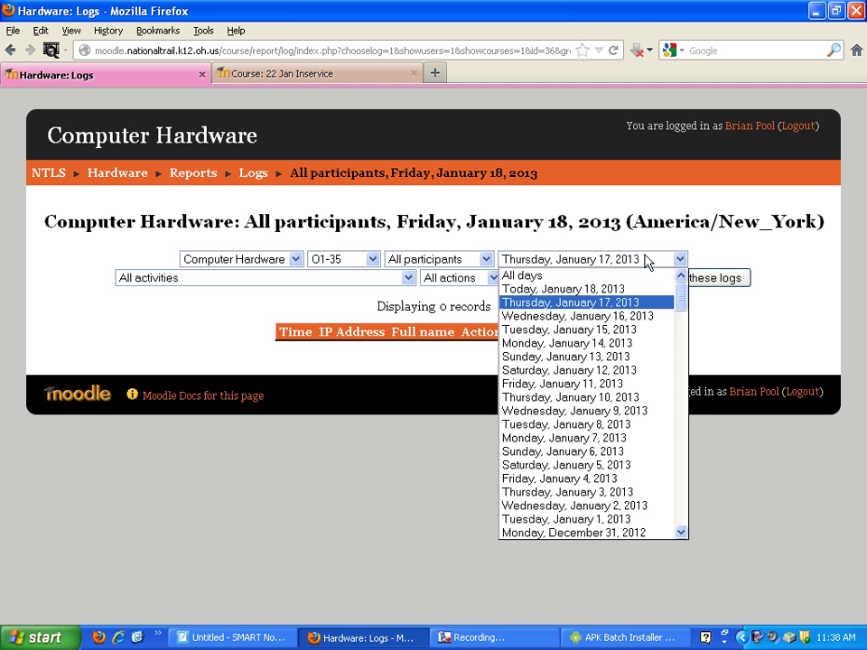
{"action": "left_click", "coordinate": [620, 424]}
{"action": "left_click", "coordinate": [690, 280]}
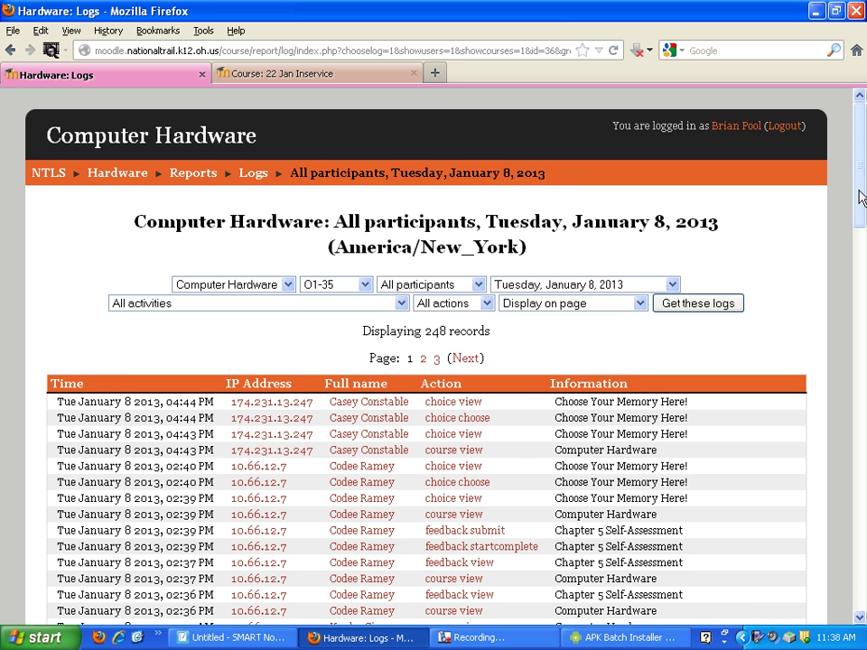
{"action": "left_click_drag", "start_coordinate": [860, 197], "coordinate": [860, 215]}
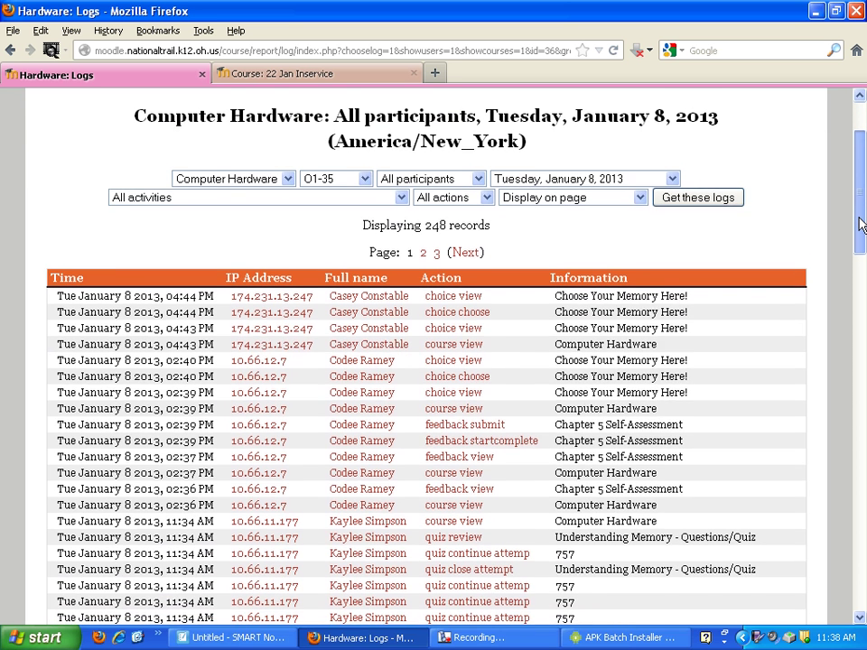
{"action": "left_click_drag", "start_coordinate": [860, 224], "coordinate": [841, 225]}
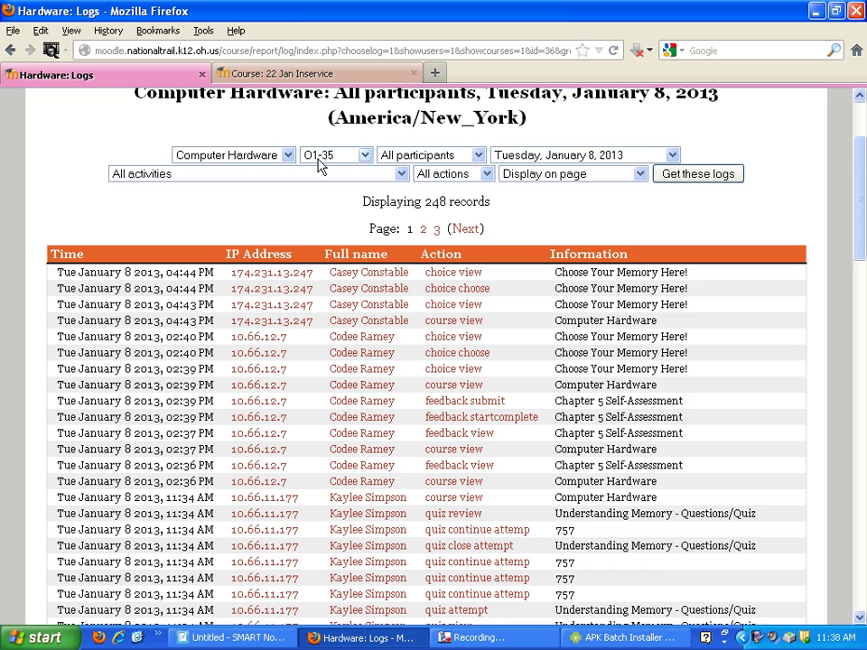
{"action": "scroll", "coordinate": [862, 282], "scroll_direction": "down", "scroll_amount": 5}
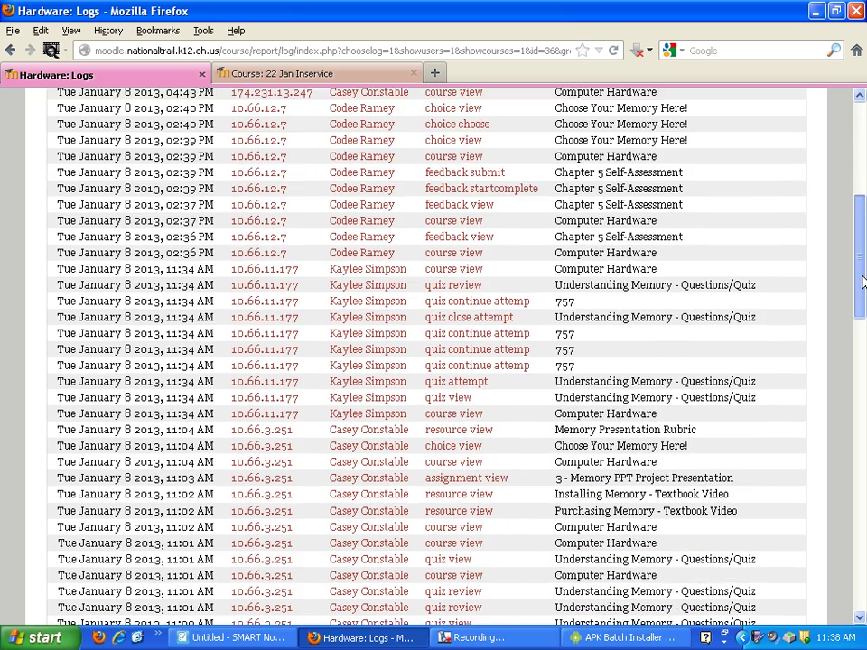
{"action": "left_click_drag", "start_coordinate": [863, 283], "coordinate": [857, 253]}
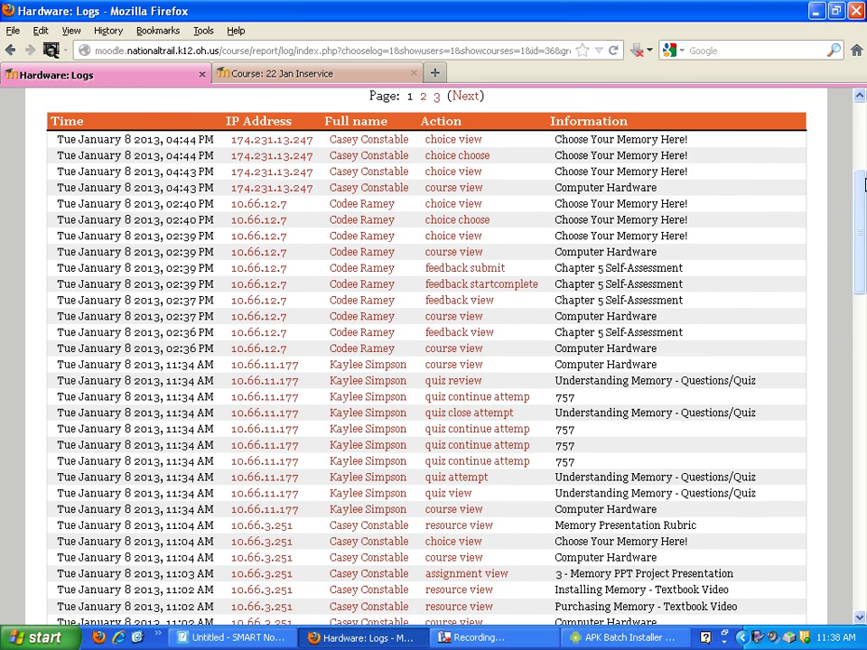
{"action": "left_click_drag", "start_coordinate": [863, 185], "coordinate": [853, 87]}
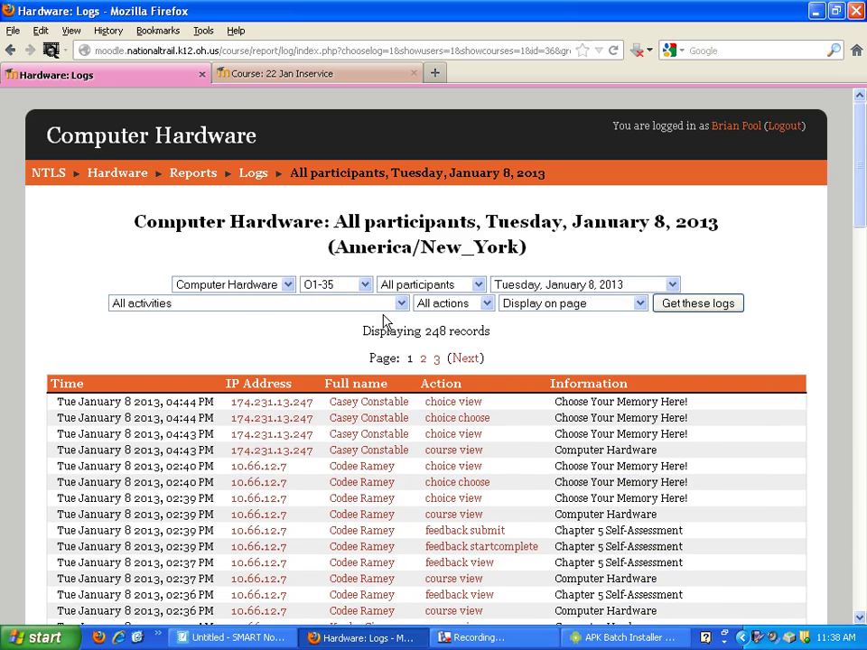
- Filter the January 8 logs by the Understanding Memory - Article from About.com activity
{"action": "left_click", "coordinate": [136, 308]}
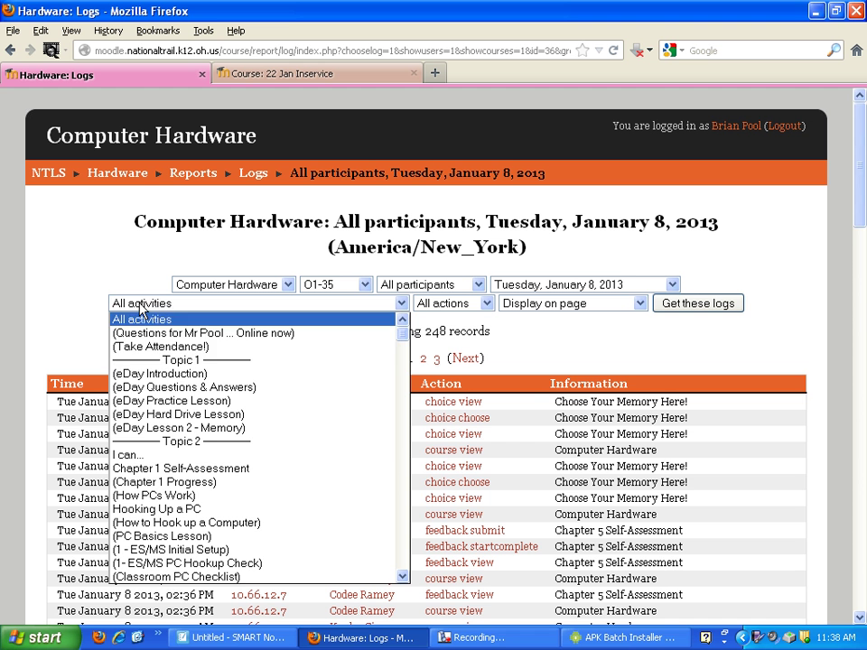
{"action": "left_click_drag", "start_coordinate": [402, 329], "coordinate": [414, 429]}
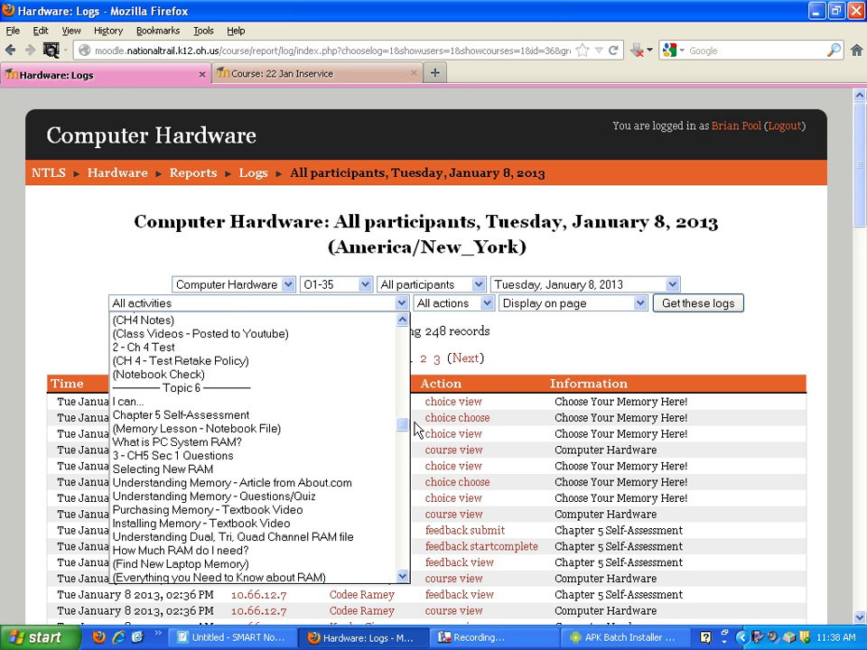
{"action": "left_click", "coordinate": [267, 485]}
{"action": "left_click", "coordinate": [668, 304]}
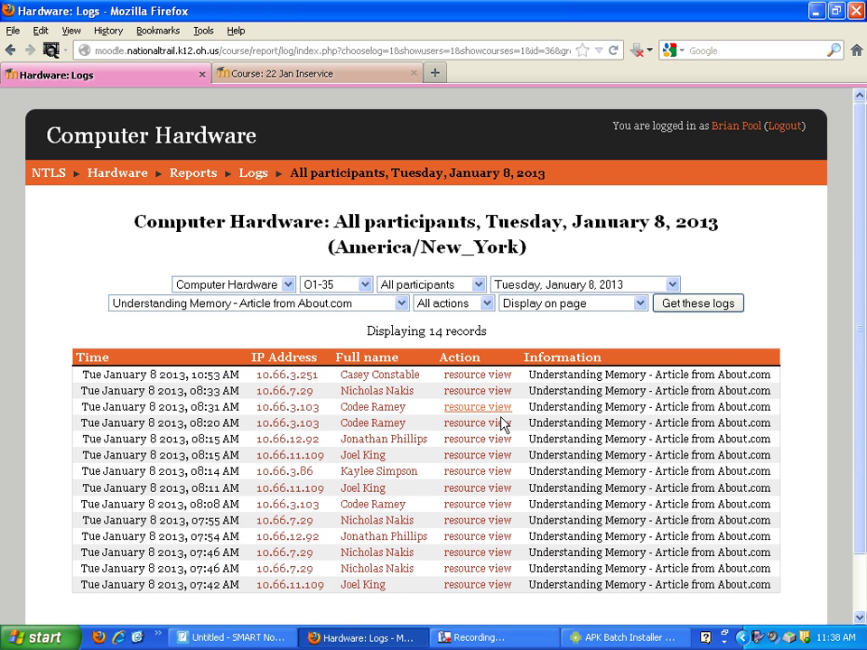
{"action": "scroll", "coordinate": [864, 440], "scroll_direction": "down", "scroll_amount": 2}
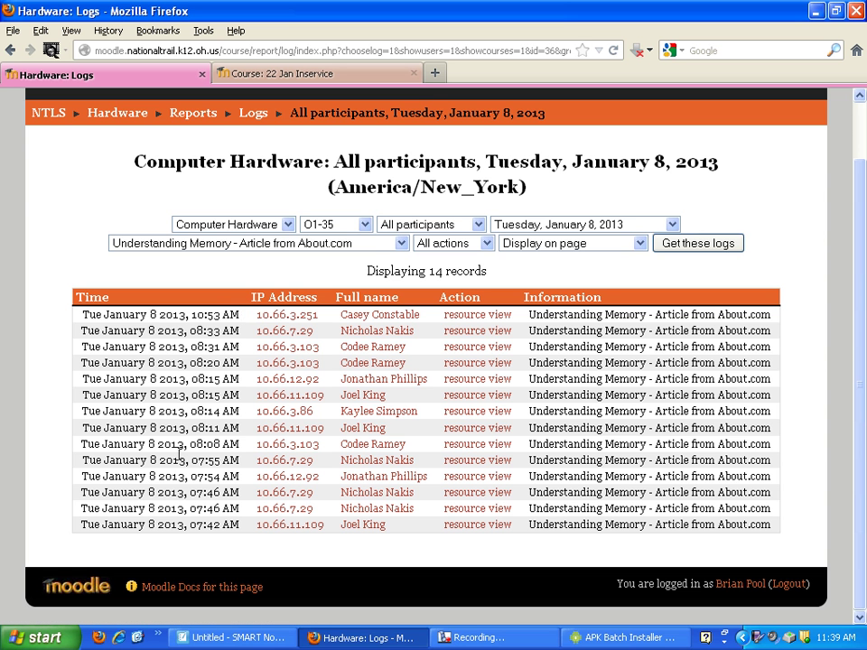
- Reload the article's logs for group O2-36, then go back to the Reports page
{"action": "left_click", "coordinate": [364, 225]}
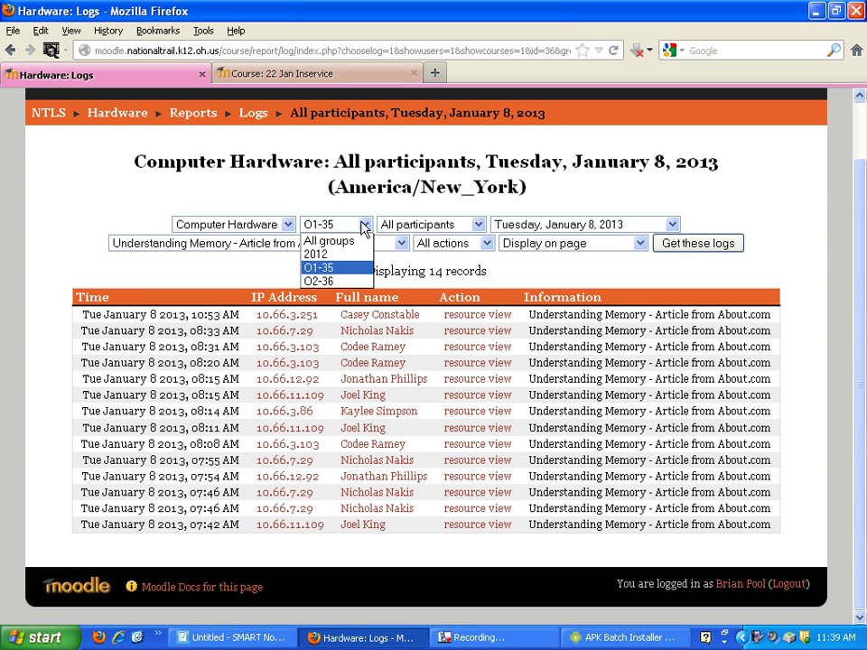
{"action": "left_click", "coordinate": [318, 281]}
{"action": "left_click", "coordinate": [697, 243]}
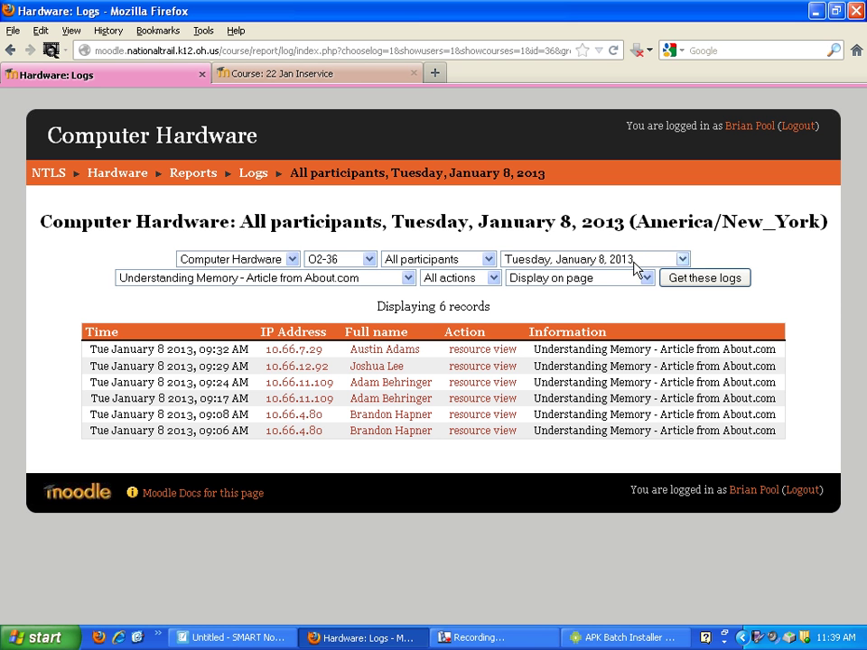
{"action": "left_click", "coordinate": [190, 174]}
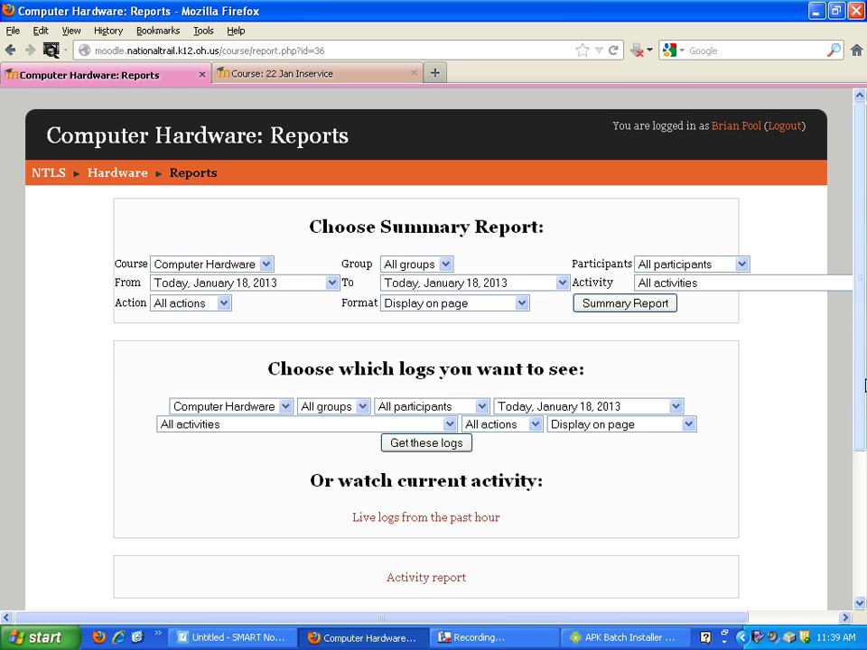
{"action": "scroll", "coordinate": [864, 501], "scroll_direction": "down", "scroll_amount": 3}
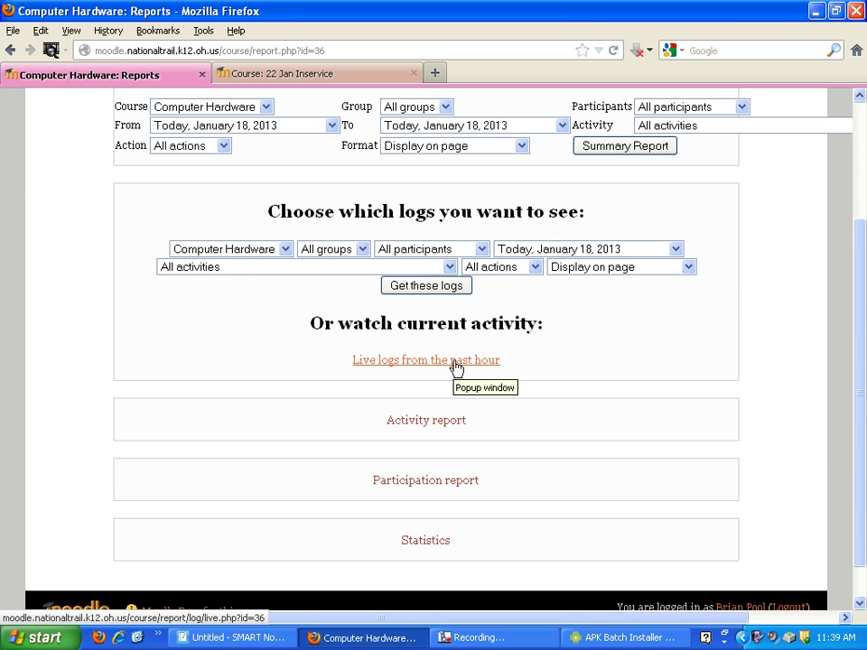
{"action": "left_click", "coordinate": [457, 366]}
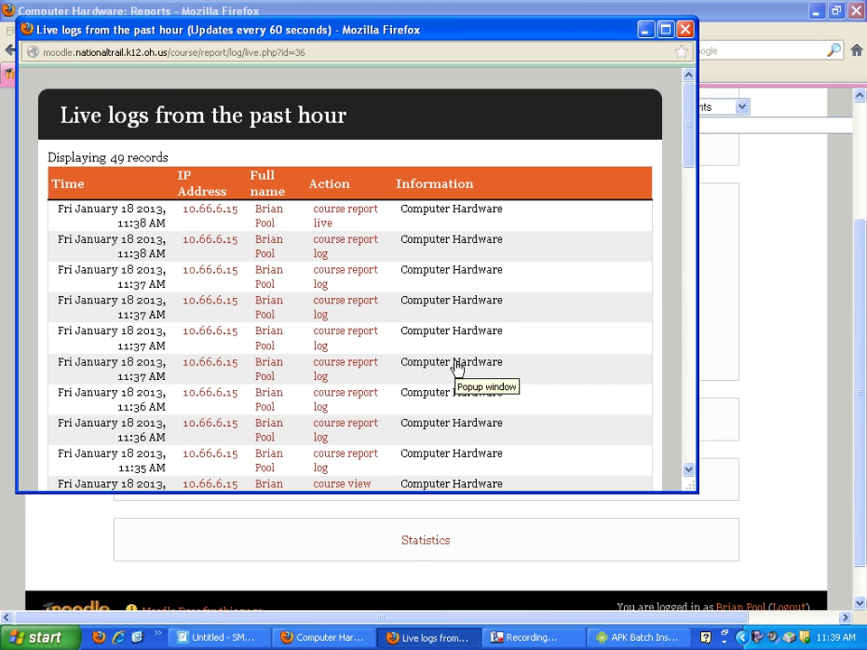
{"action": "left_click", "coordinate": [666, 30]}
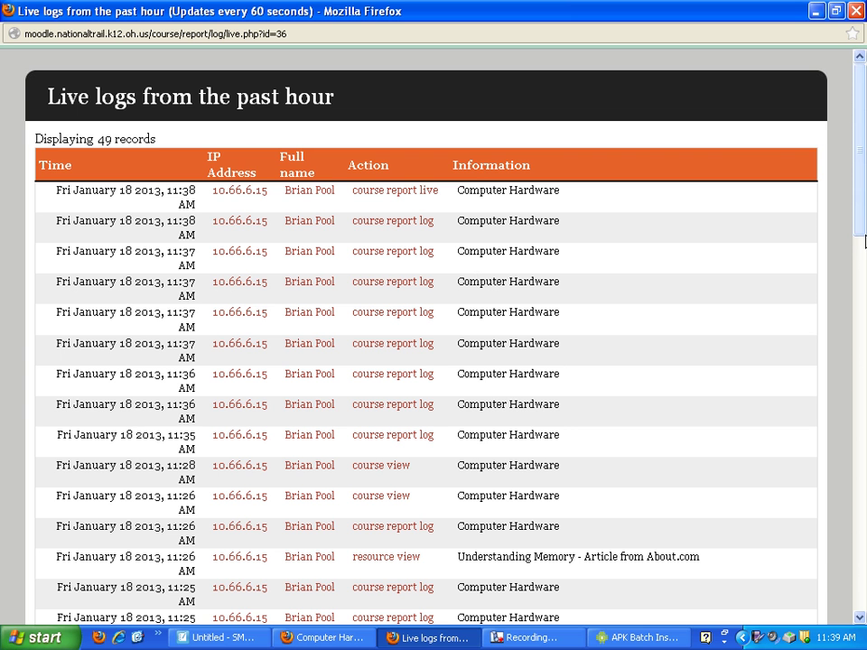
{"action": "mouse_move", "coordinate": [857, 226]}
{"action": "left_mouse_down"}
{"action": "mouse_move", "coordinate": [849, 587]}
{"action": "mouse_move", "coordinate": [863, 230]}
{"action": "left_mouse_up"}
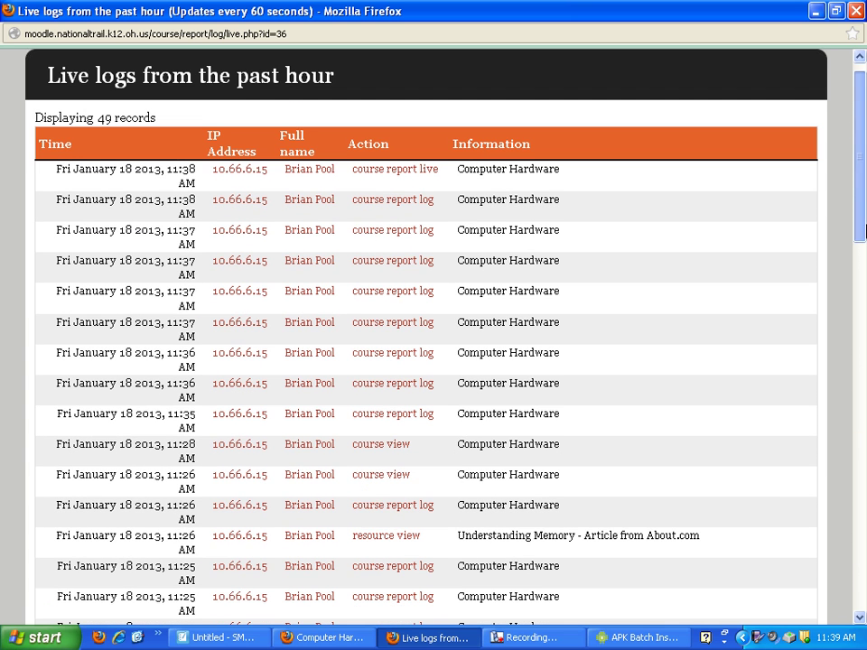
{"action": "left_click", "coordinate": [855, 11]}
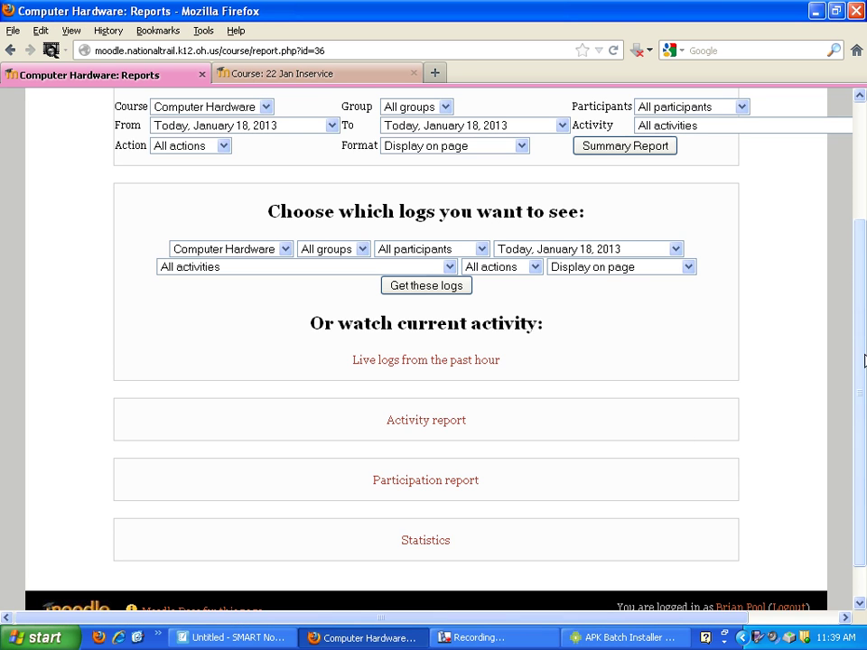
- Get the logs for all days for a single chosen student, yielding 1634 records
{"action": "left_click_drag", "start_coordinate": [863, 354], "coordinate": [864, 275]}
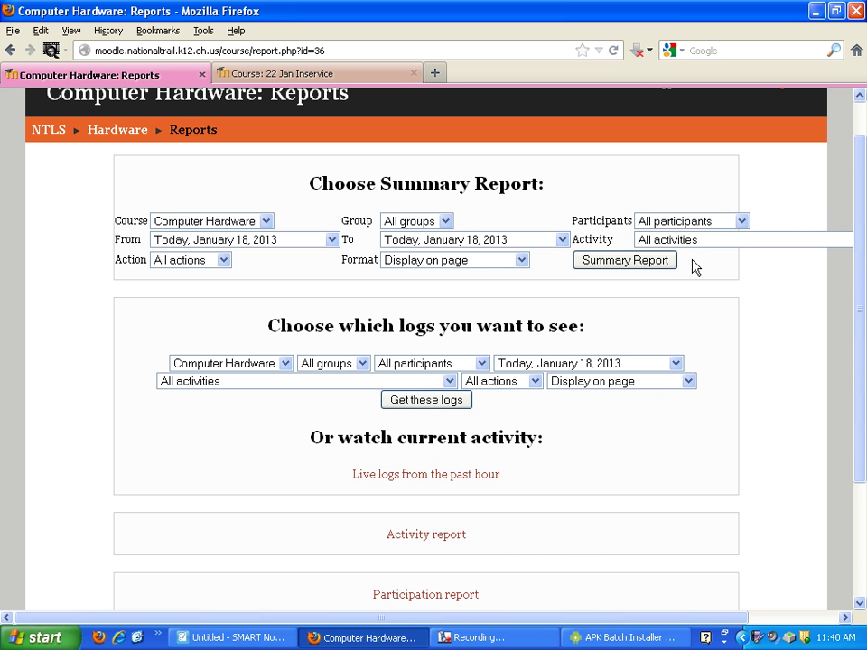
{"action": "left_click", "coordinate": [575, 363]}
{"action": "left_click", "coordinate": [561, 380]}
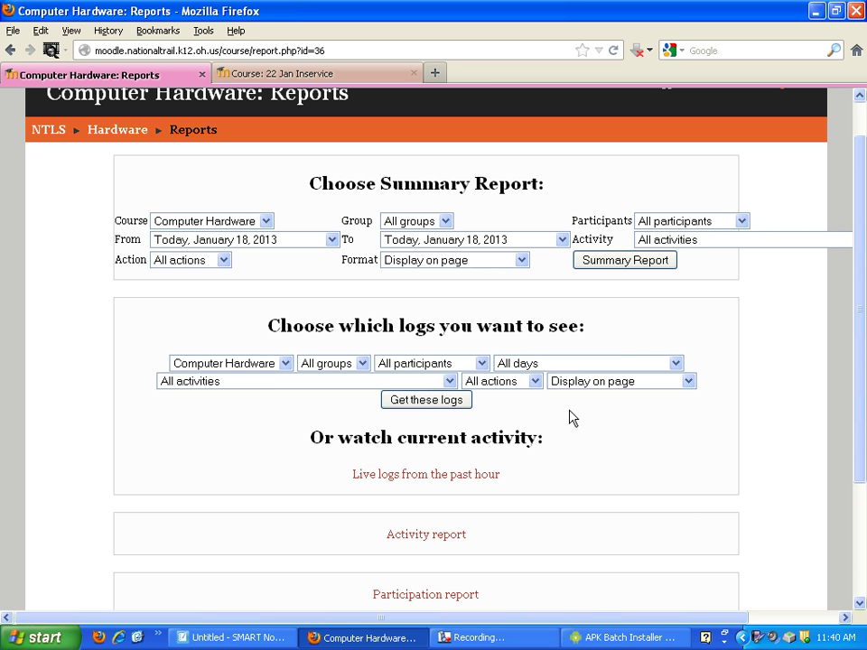
{"action": "left_click", "coordinate": [434, 363]}
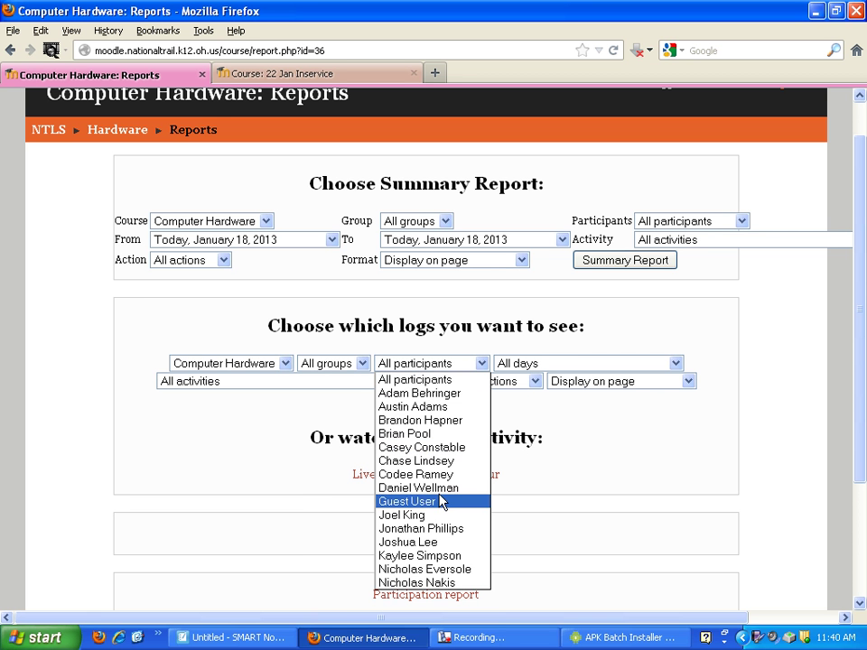
{"action": "left_click", "coordinate": [406, 515]}
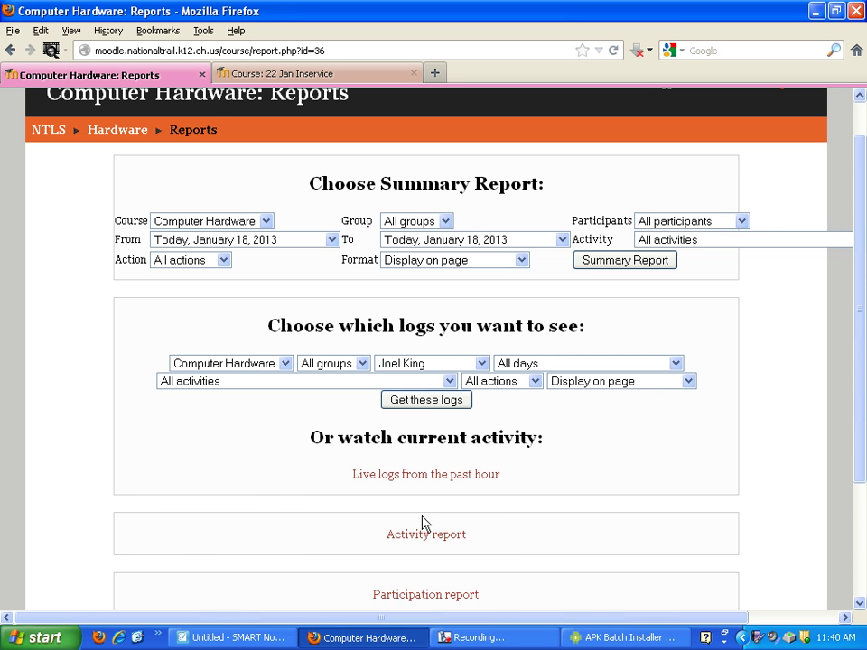
{"action": "left_click", "coordinate": [429, 398]}
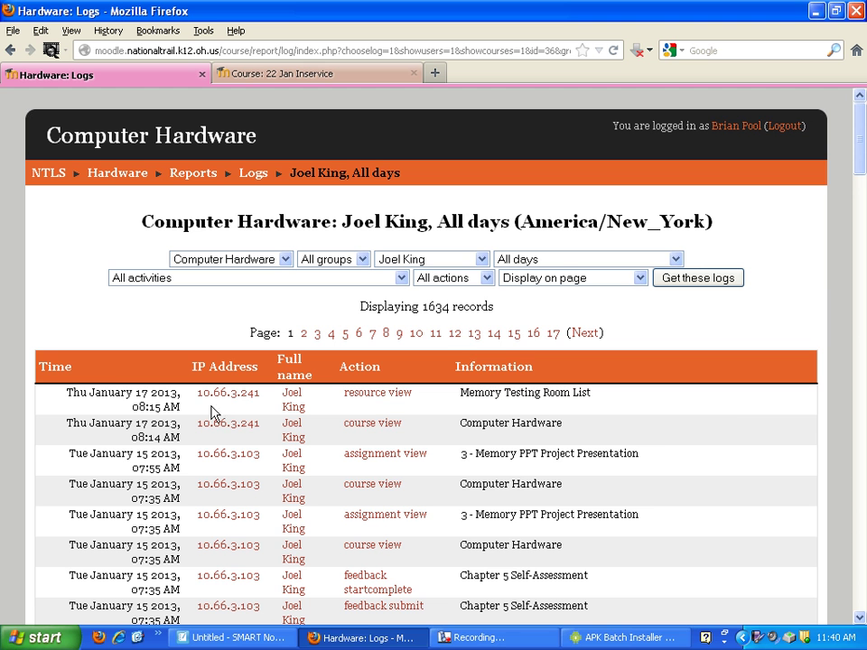
- View page 17 of the student's log back to August 2012 and highlight the 1634 record count
{"action": "left_click_drag", "start_coordinate": [861, 153], "coordinate": [862, 191]}
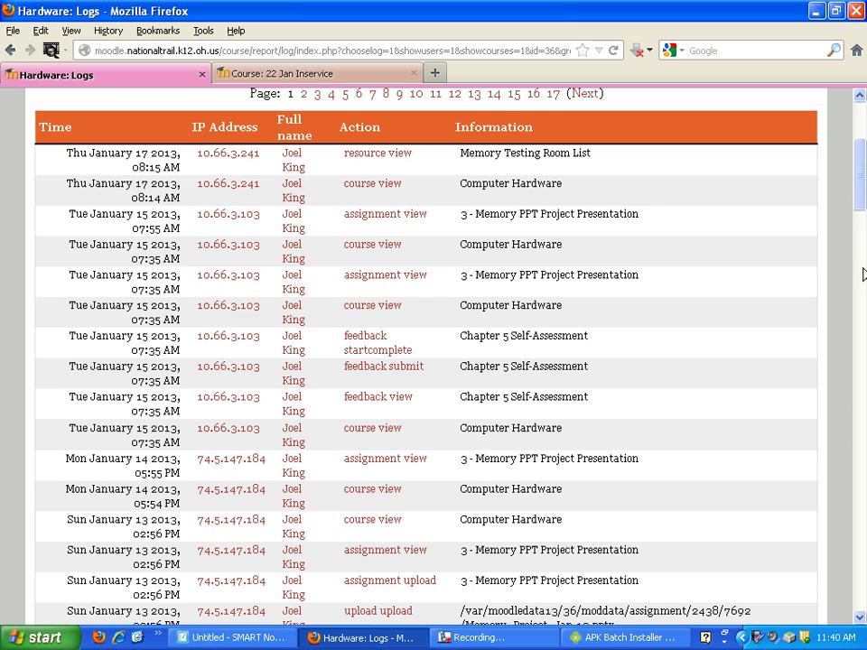
{"action": "left_click_drag", "start_coordinate": [856, 184], "coordinate": [849, 591]}
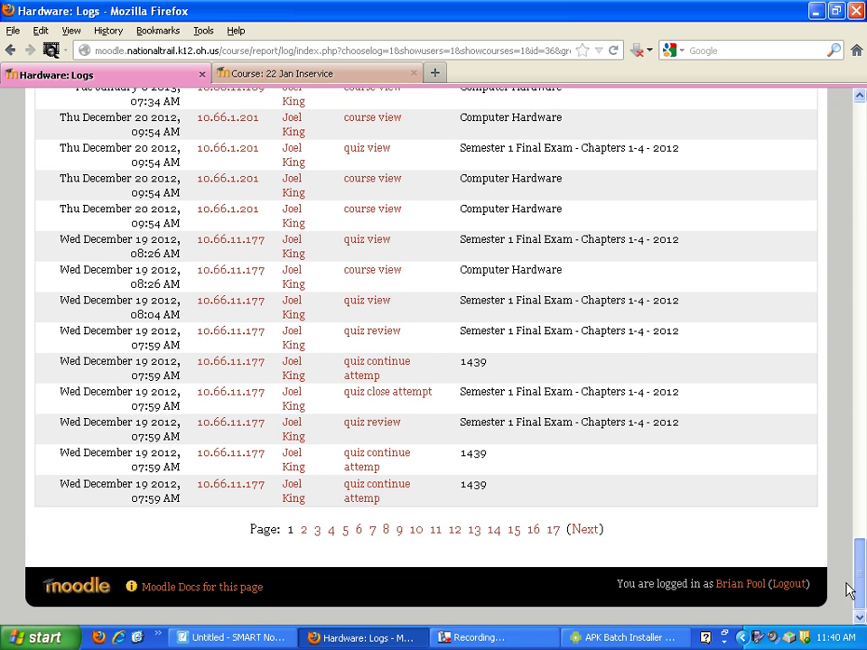
{"action": "left_click", "coordinate": [554, 531]}
{"action": "left_click_drag", "start_coordinate": [864, 194], "coordinate": [864, 446]}
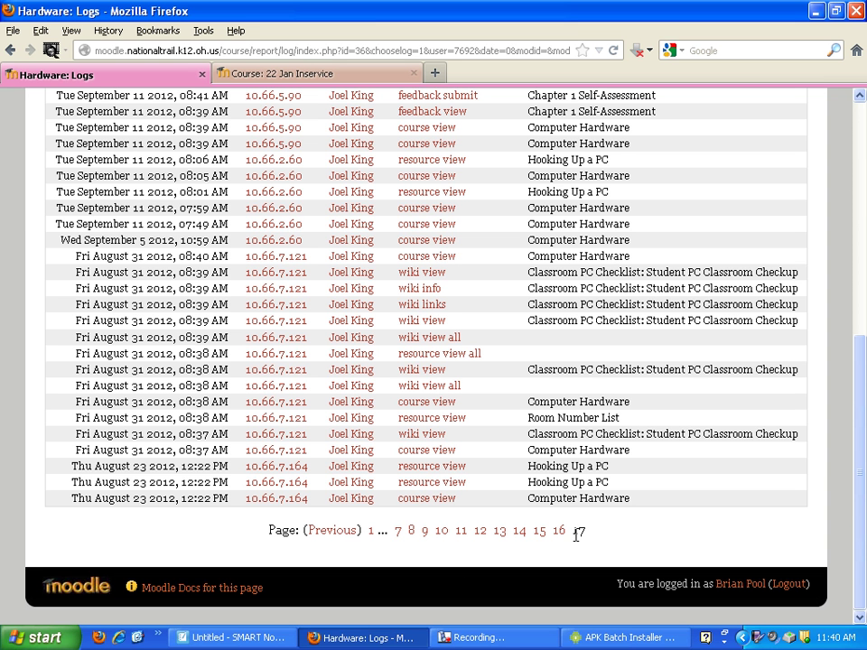
{"action": "scroll", "coordinate": [505, 469], "scroll_direction": "up", "scroll_amount": 2}
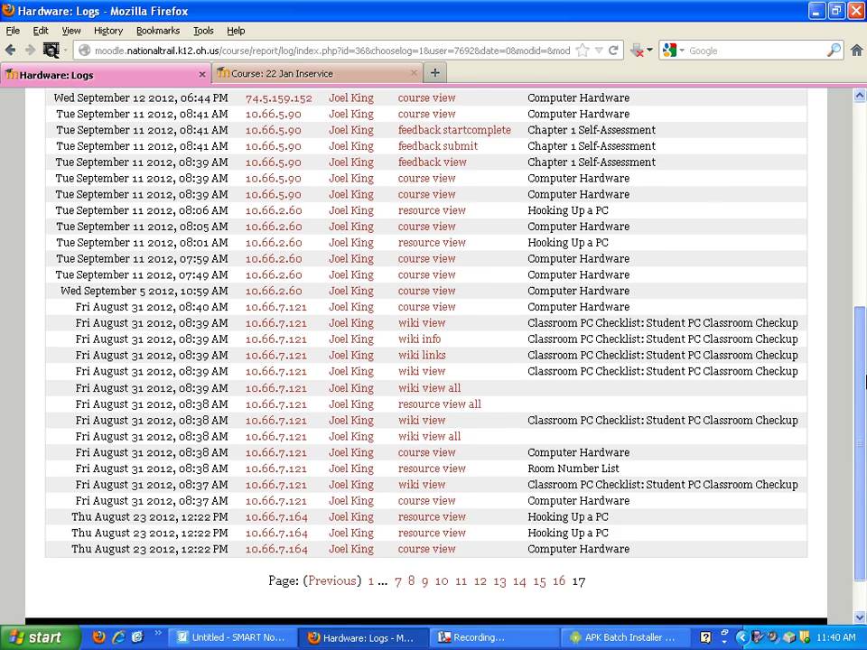
{"action": "scroll", "coordinate": [437, 501], "scroll_direction": "down", "scroll_amount": 2}
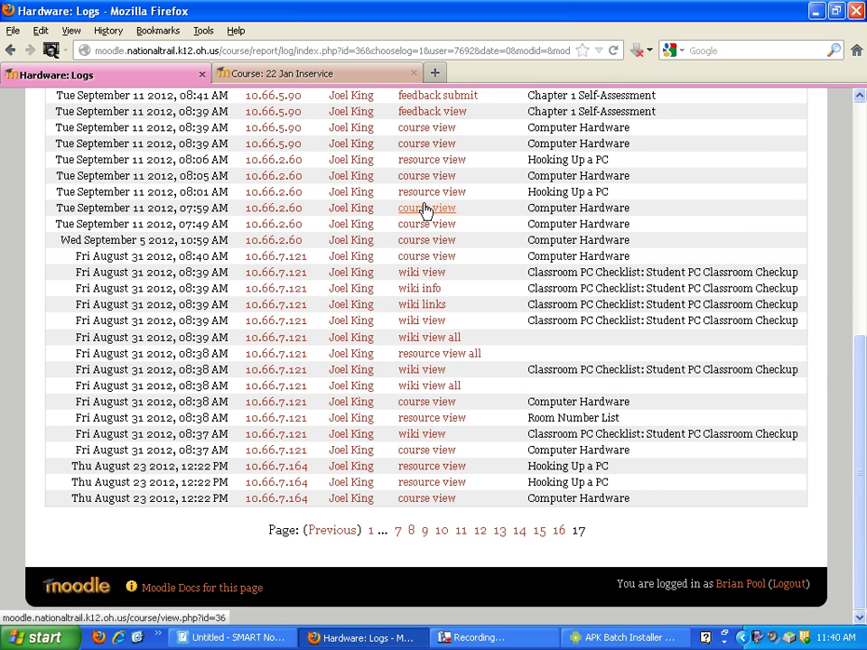
{"action": "key", "text": "Home"}
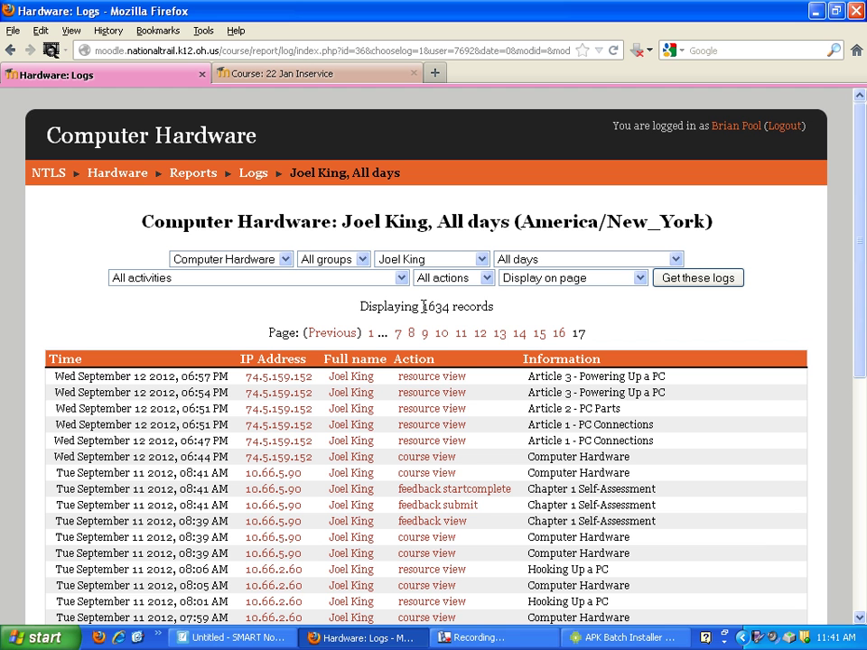
{"action": "left_click_drag", "start_coordinate": [424, 306], "coordinate": [458, 307]}
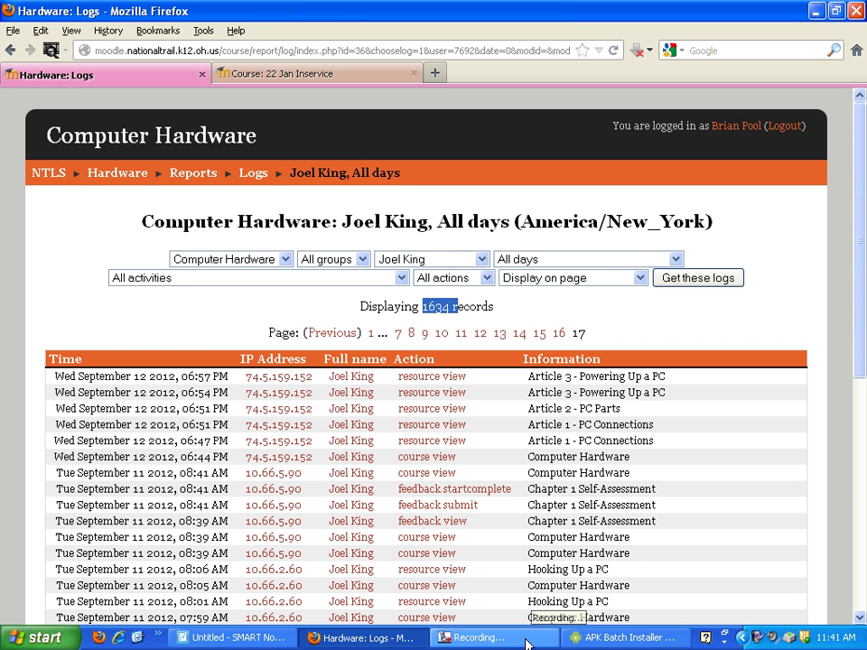